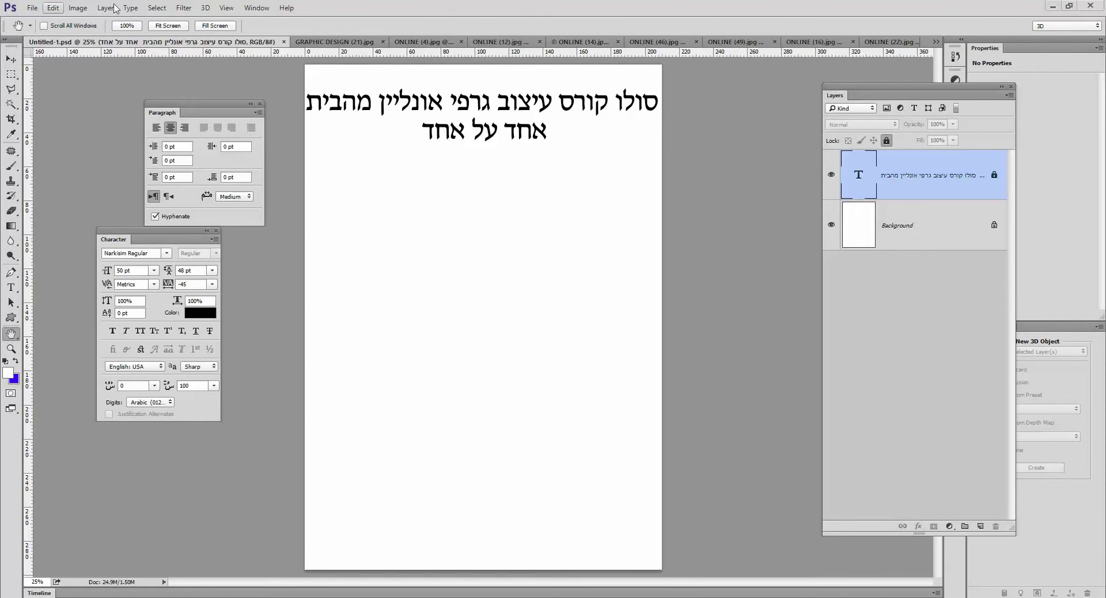
pyautogui.click(32, 8)
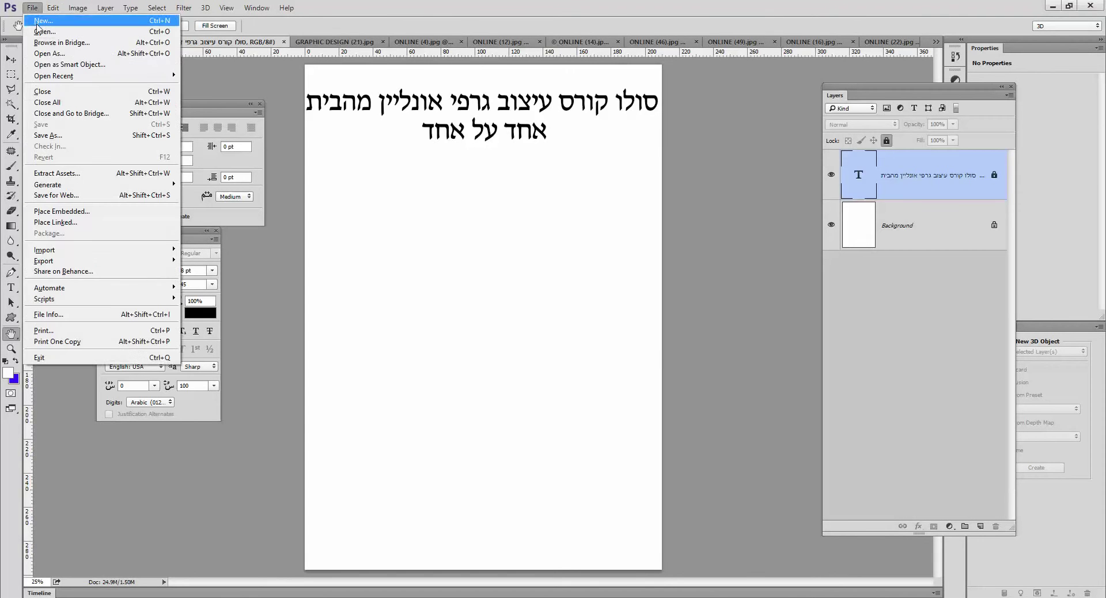
pyautogui.click(41, 18)
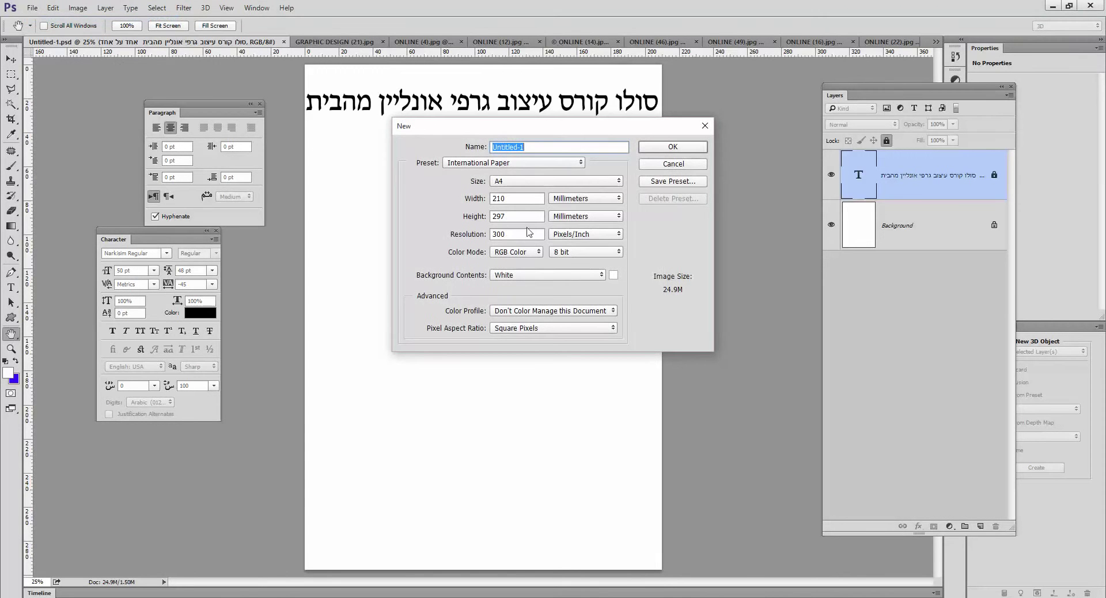
pyautogui.click(667, 166)
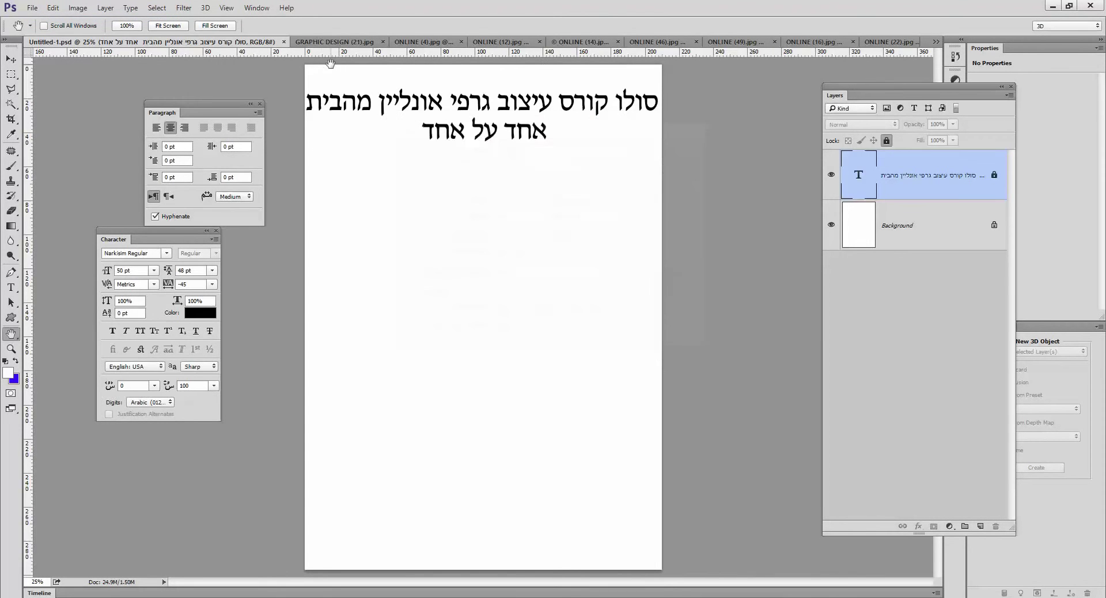
# - Look at the open images GRAPHIC DESIGN (21).jpg and ONLINE (4).jpg, and return to Untitled-1.psd
pyautogui.click(334, 41)
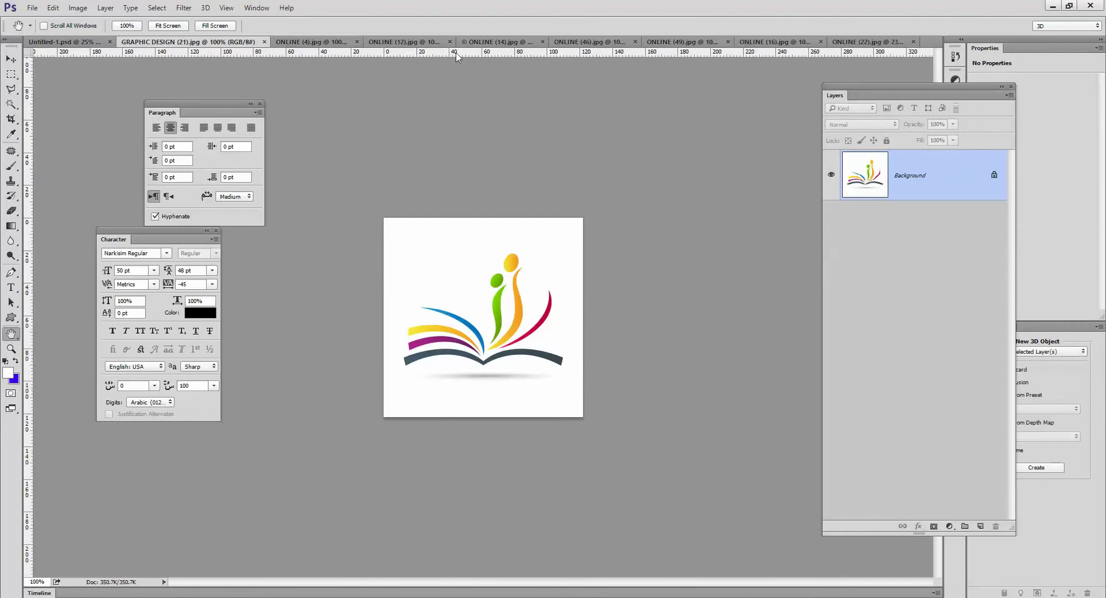
pyautogui.click(311, 41)
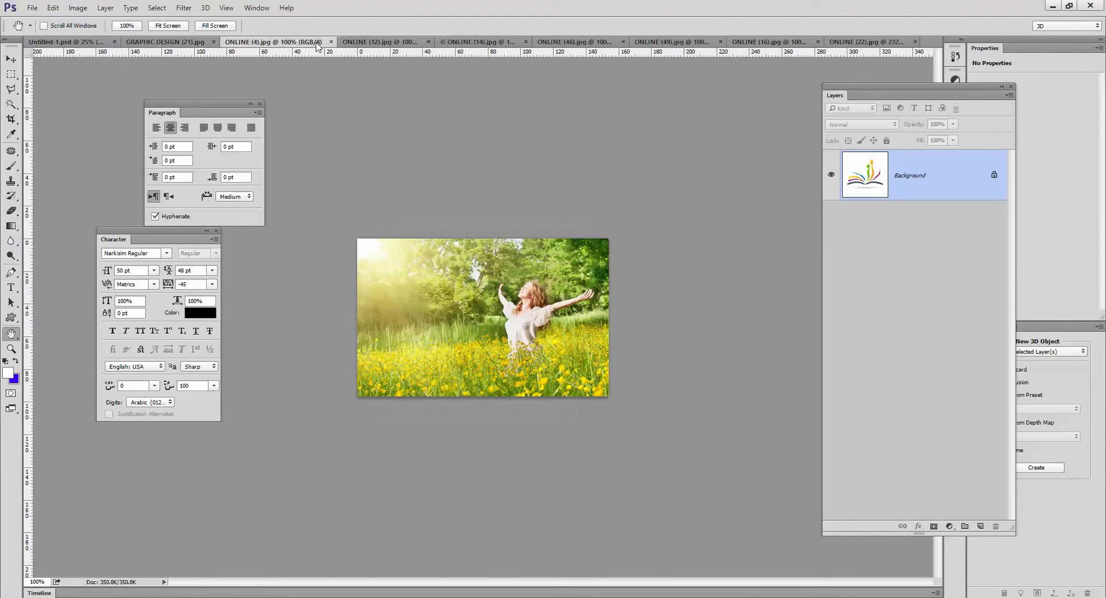
pyautogui.click(52, 42)
pyautogui.click(32, 7)
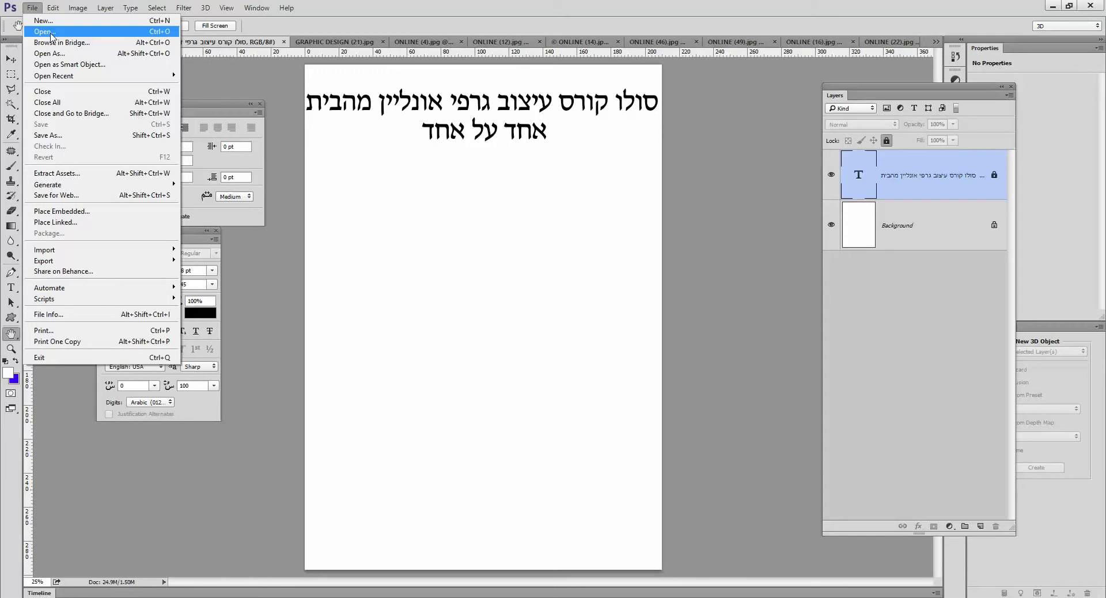
pyautogui.click(395, 274)
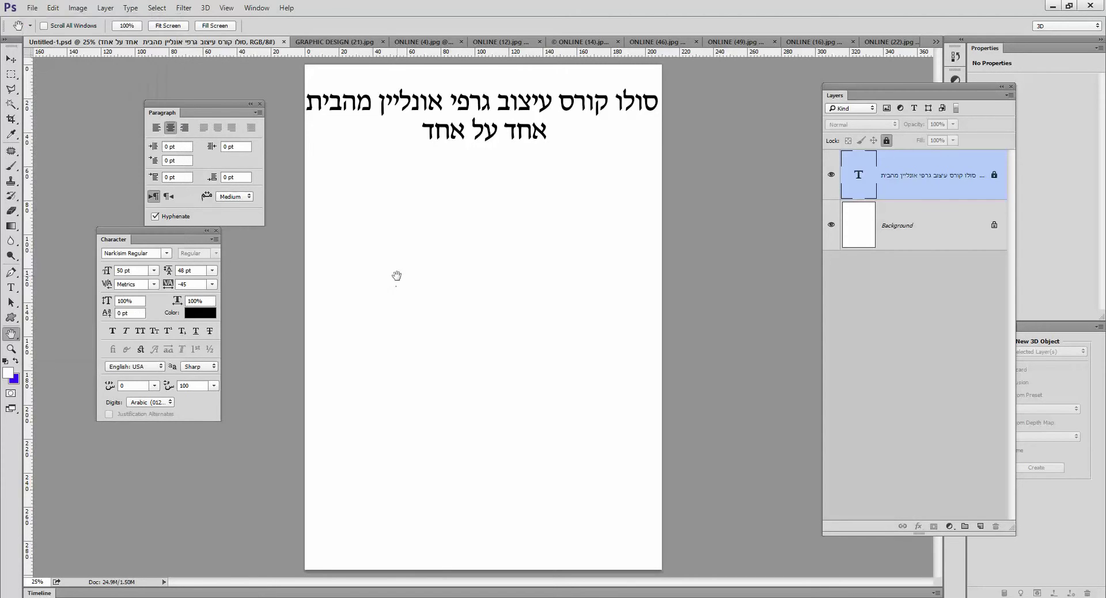
# - Tile all open documents side by side and close the Paragraph and Character panels covering them
pyautogui.click(256, 7)
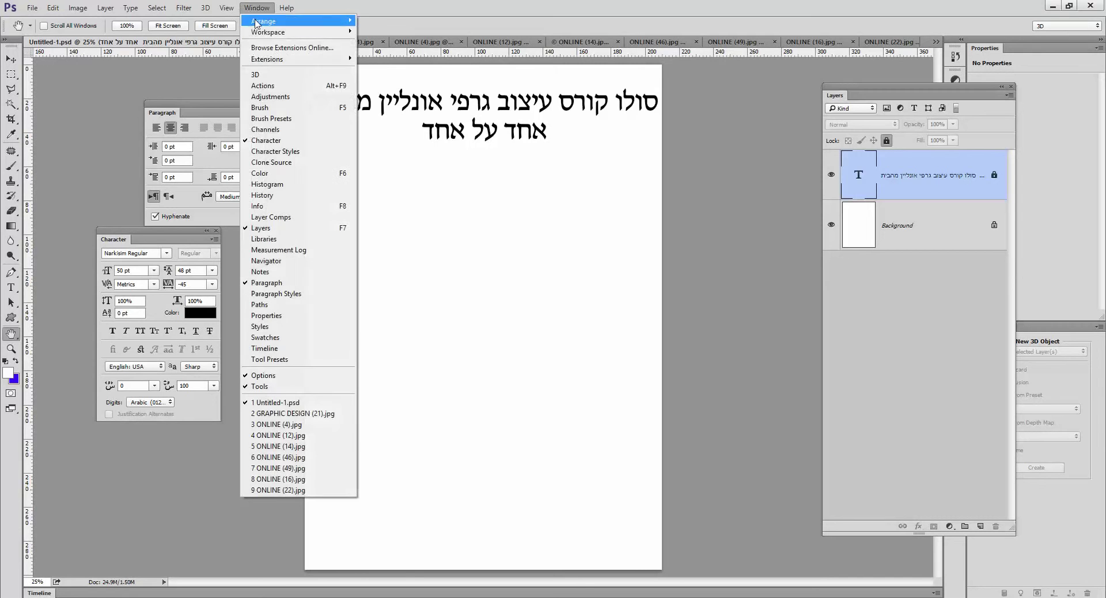
pyautogui.moveTo(277, 25)
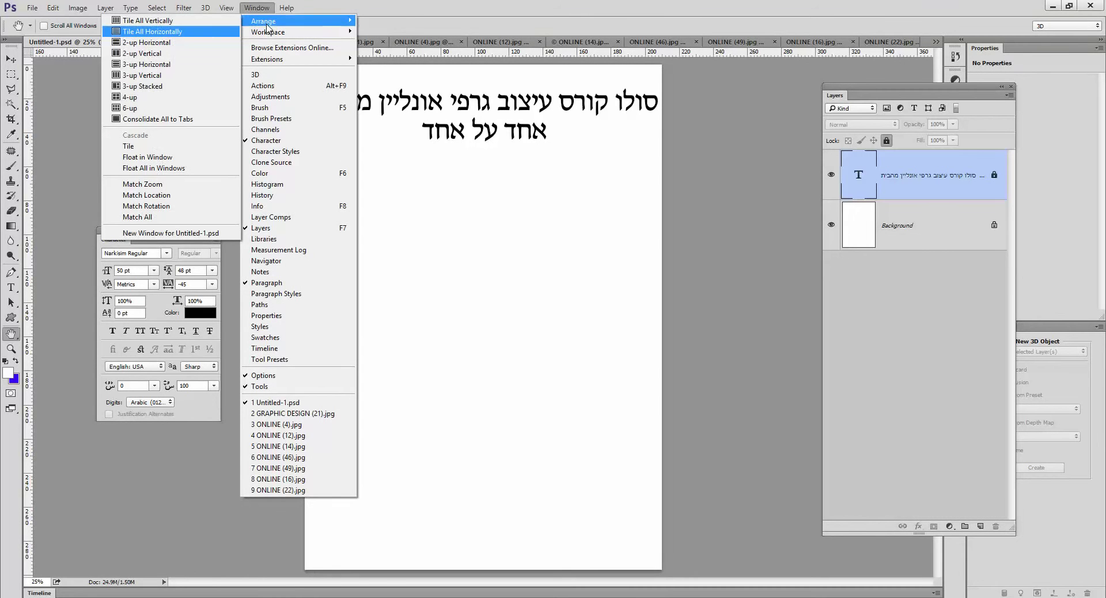
pyautogui.click(165, 147)
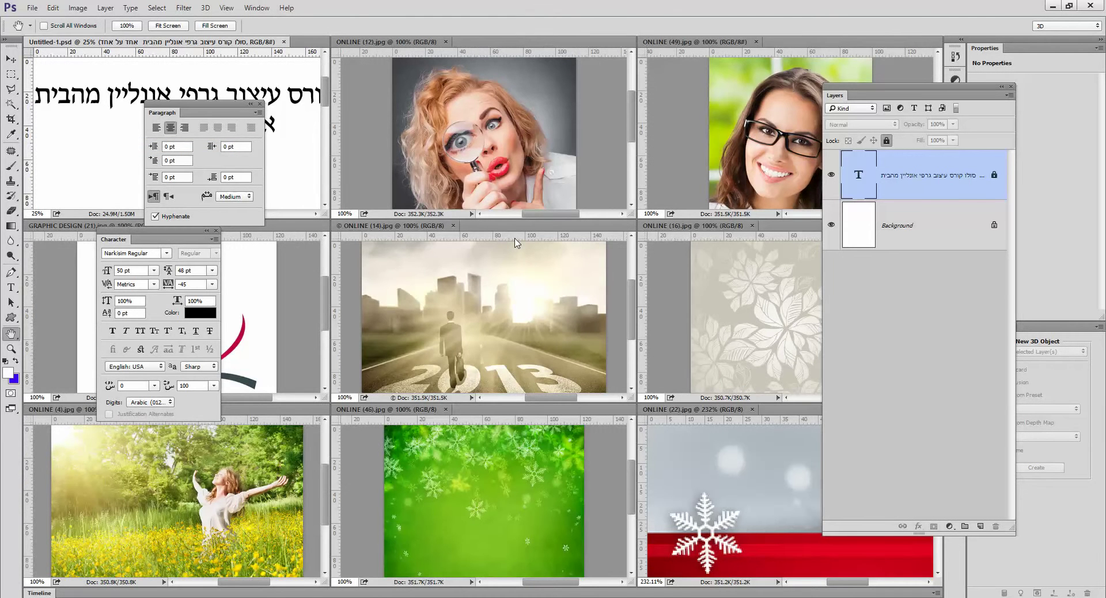
pyautogui.click(260, 104)
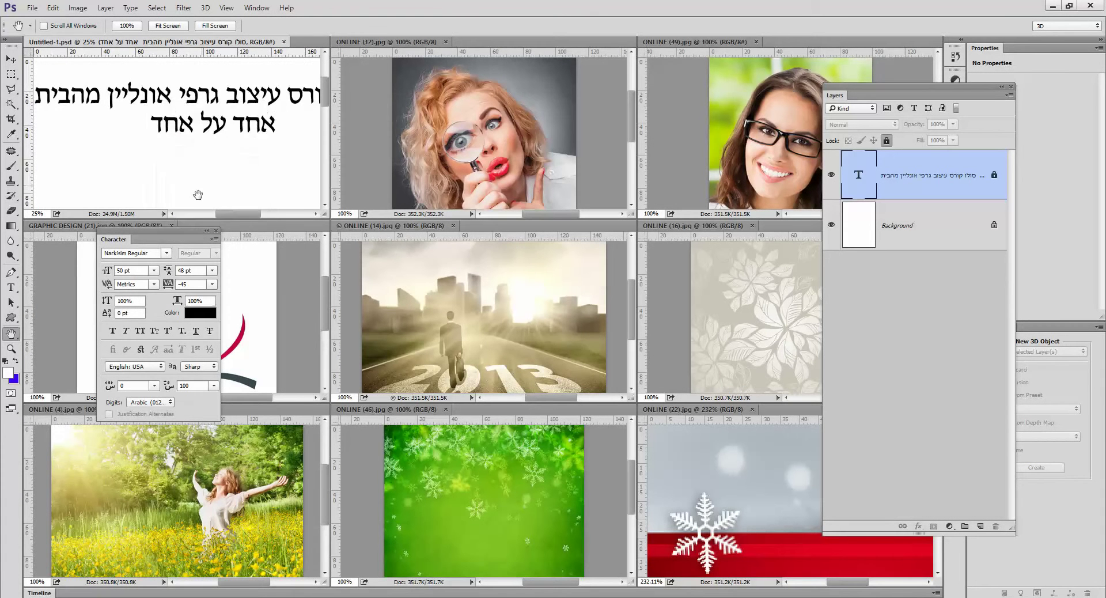
pyautogui.click(216, 230)
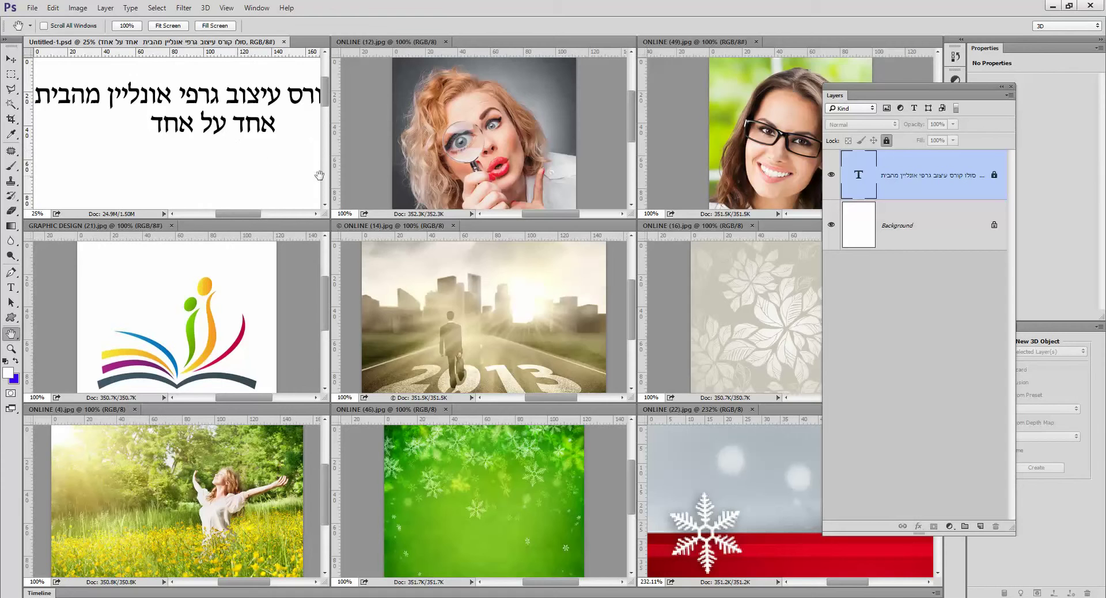
# - Copy the magnifying-glass woman, the woman with glasses and the book logo into Untitled-1.psd with the Move tool
pyautogui.click(11, 59)
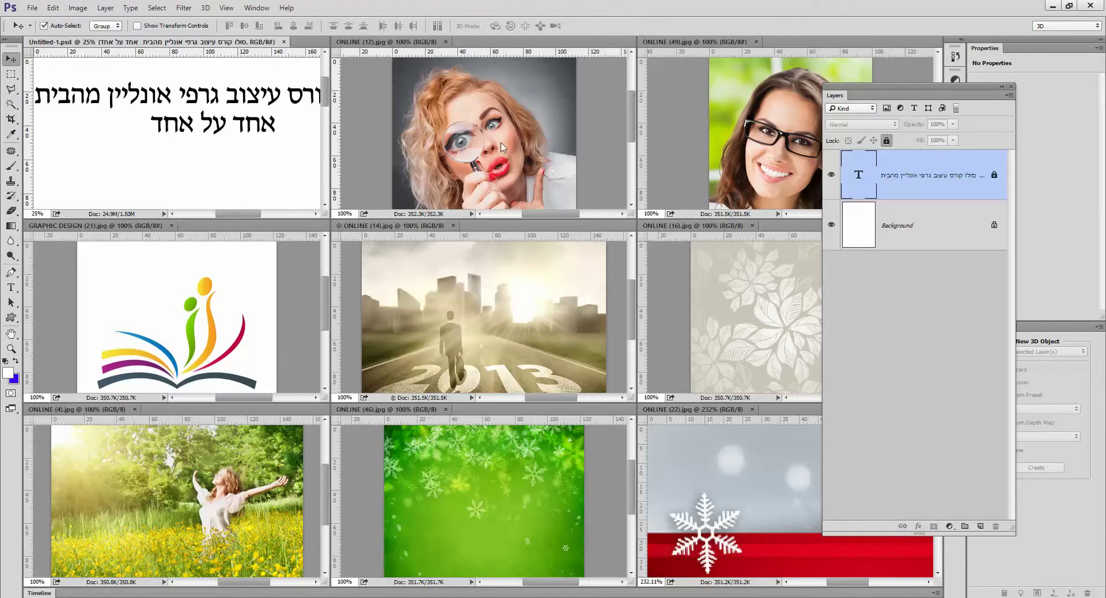
pyautogui.moveTo(501, 147); pyautogui.dragTo(224, 173)
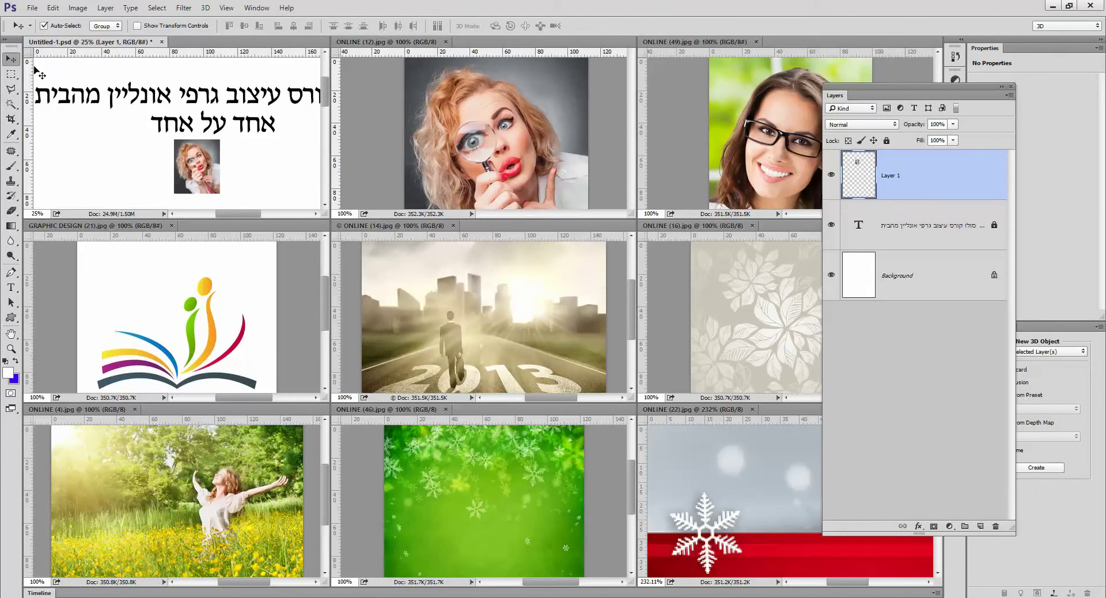
pyautogui.moveTo(749, 132); pyautogui.dragTo(131, 164)
pyautogui.moveTo(172, 323); pyautogui.dragTo(196, 154)
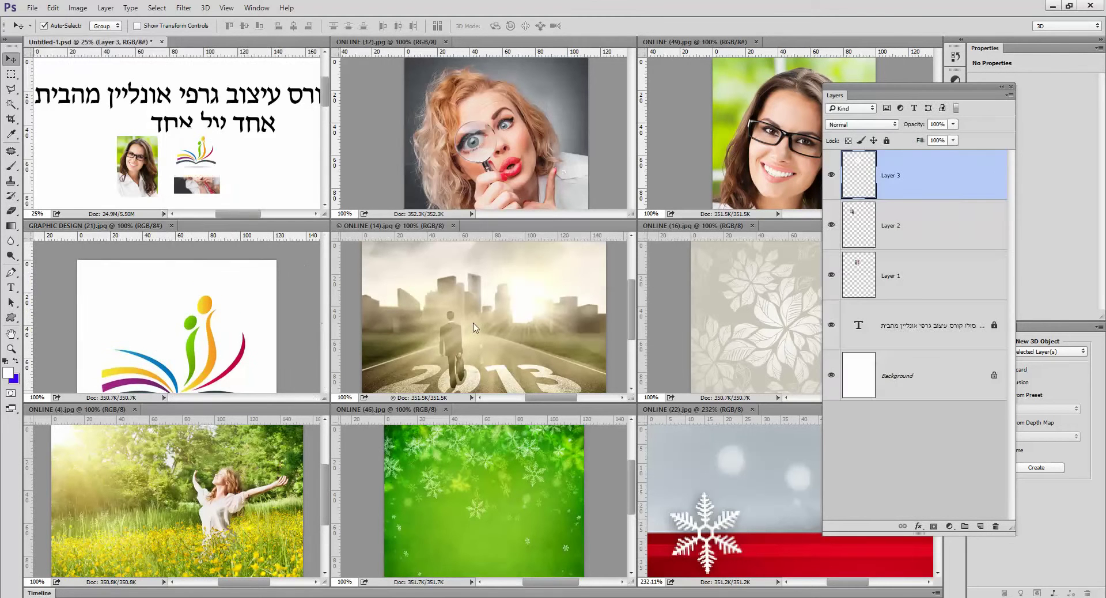
# - Copy the 2013 road, beige floral, green snowflake and red ribbon images into Untitled-1.psd below the heading
pyautogui.moveTo(473, 327); pyautogui.dragTo(202, 185)
pyautogui.moveTo(677, 341); pyautogui.dragTo(231, 175)
pyautogui.moveTo(500, 569); pyautogui.dragTo(212, 197)
pyautogui.moveTo(769, 517); pyautogui.dragTo(213, 199)
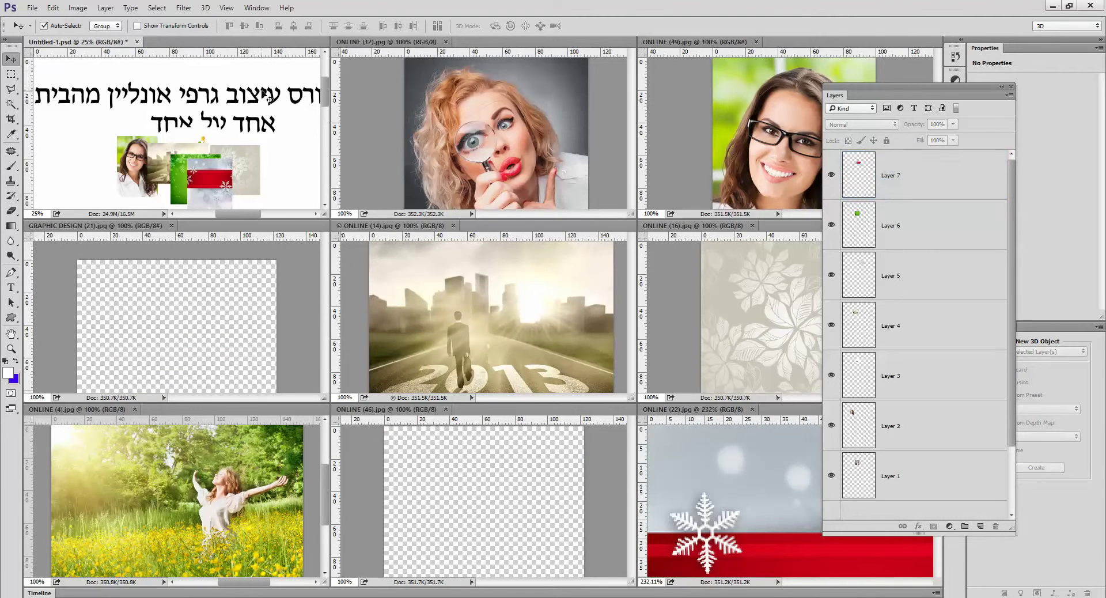
# - Consolidate all tiled documents back into tabs, keeping Untitled-1.psd in front
pyautogui.click(257, 7)
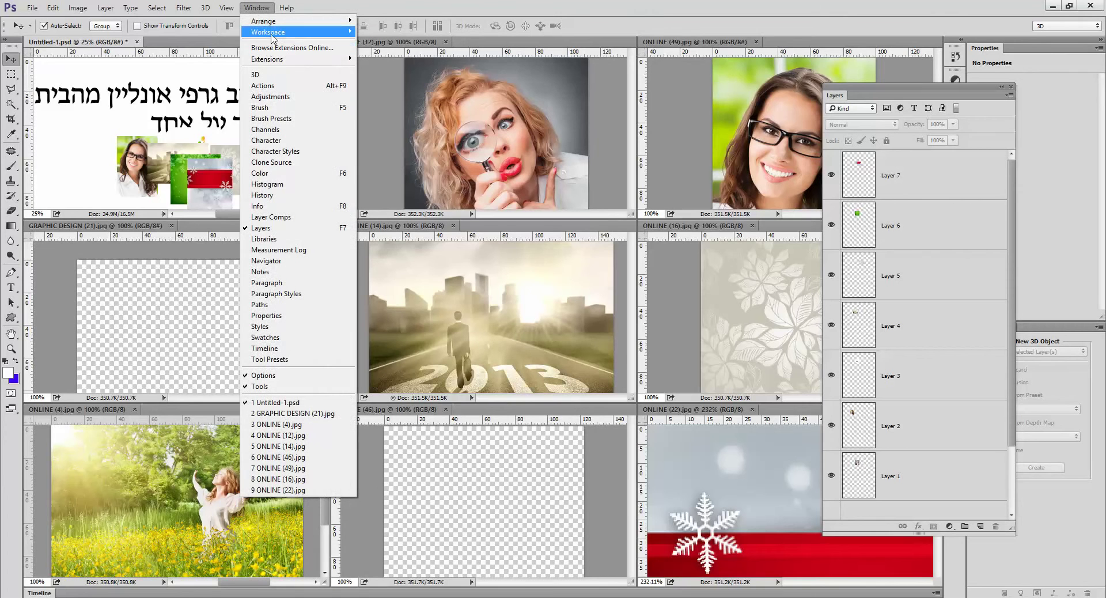
pyautogui.moveTo(274, 35)
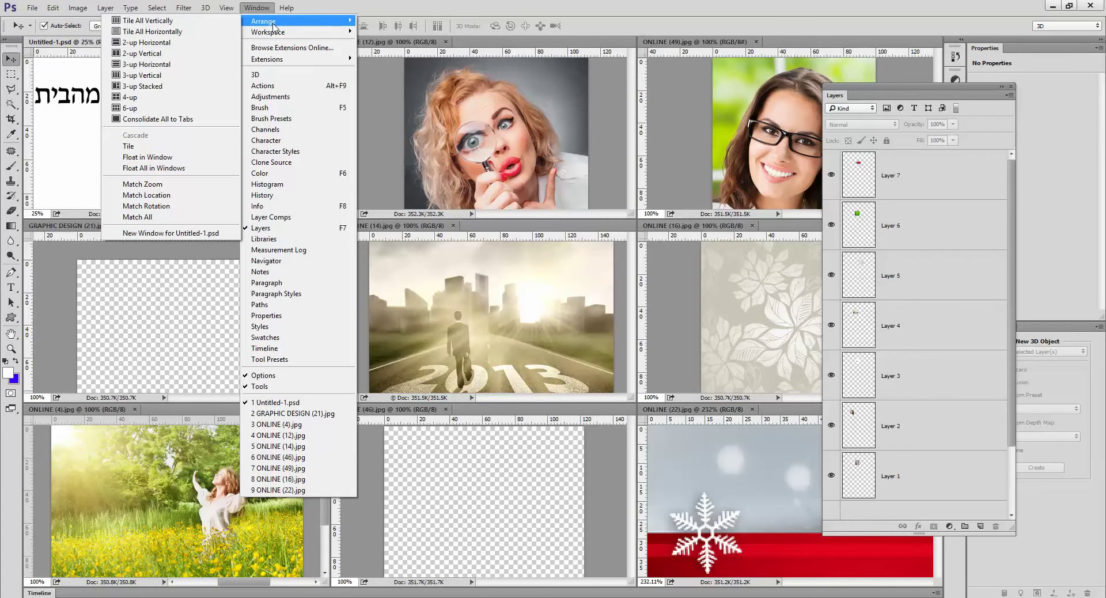
pyautogui.click(205, 120)
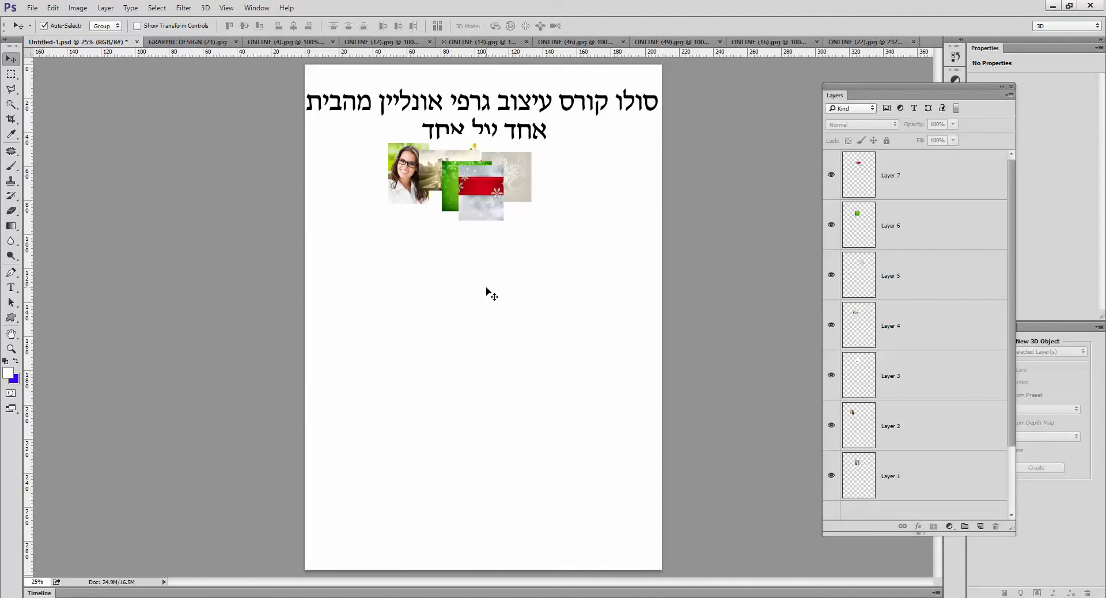
# - Move the red ribbon and green snowflake images away from the pile into the empty area of the page
pyautogui.moveTo(473, 215); pyautogui.dragTo(389, 428)
pyautogui.moveTo(464, 198); pyautogui.dragTo(451, 349)
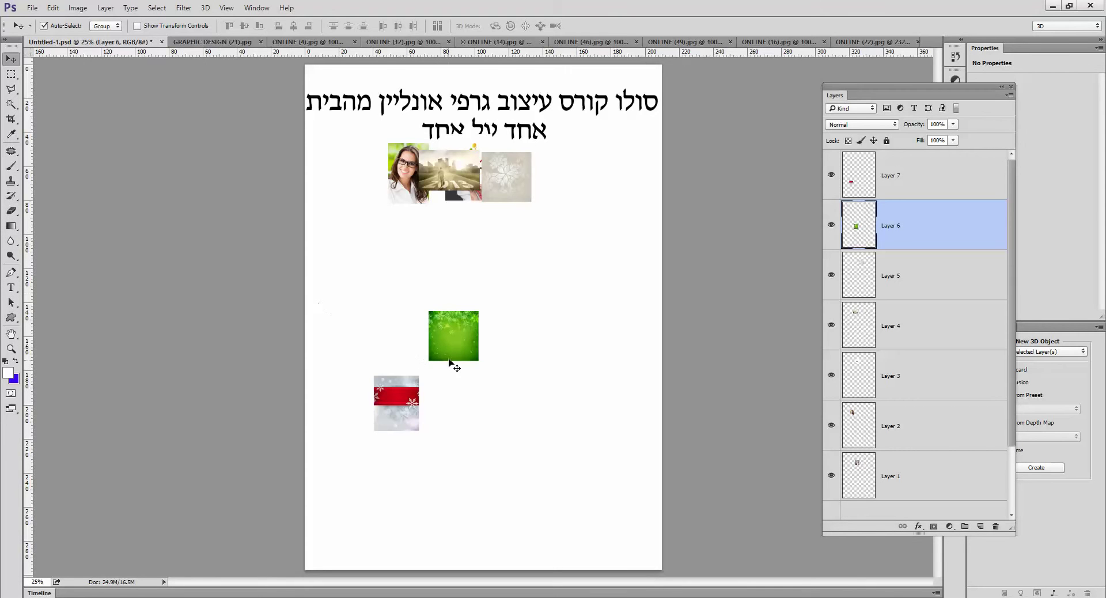
pyautogui.moveTo(394, 381); pyautogui.dragTo(386, 279)
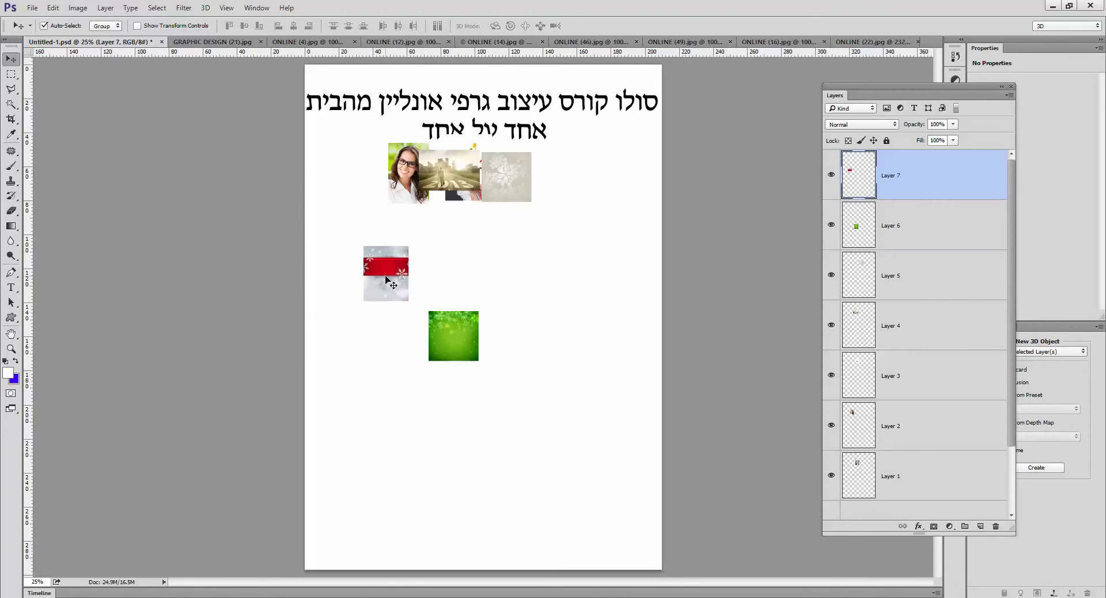
# - Enlarge the red ribbon image with Free Transform until it covers the whole page
pyautogui.press('ctrl')
pyautogui.hotkey('ctrl', 't')
pyautogui.moveTo(409, 246); pyautogui.dragTo(661, 65)
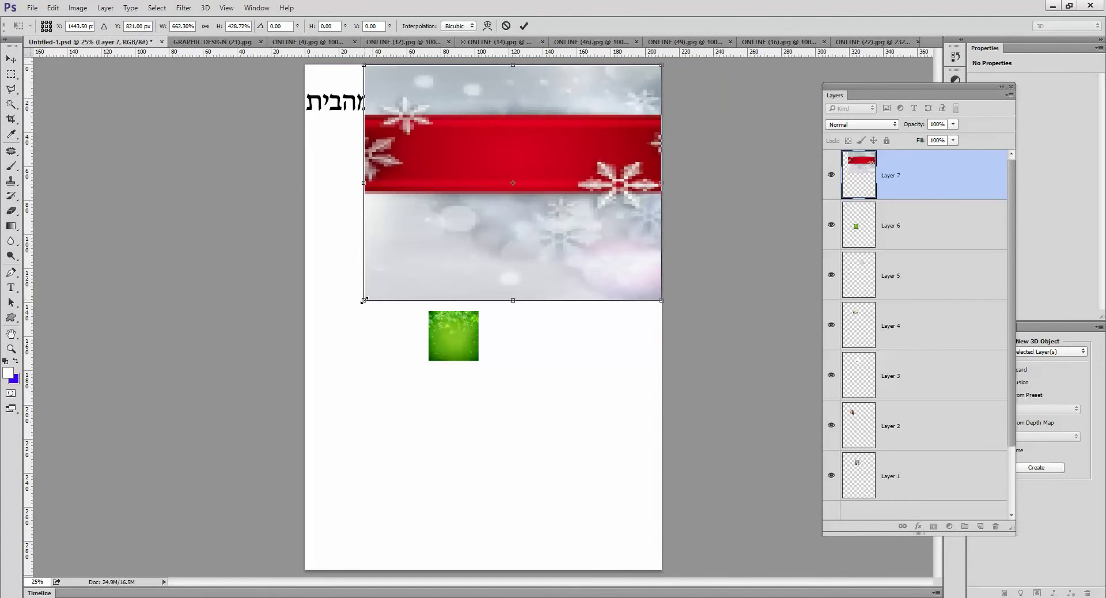
pyautogui.moveTo(363, 300); pyautogui.dragTo(299, 572)
pyautogui.press('Return')
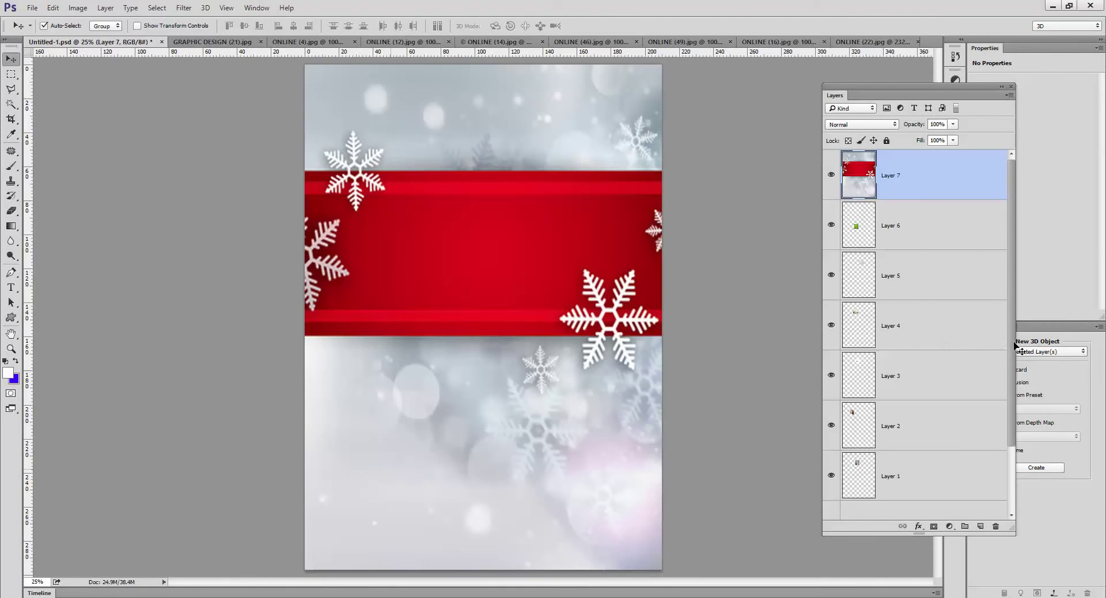
# - Move the Hebrew heading's text layer to the top of the layer stack, above the red ribbon image
pyautogui.scroll(-3, 991, 468)
pyautogui.moveTo(959, 464); pyautogui.dragTo(936, 184)
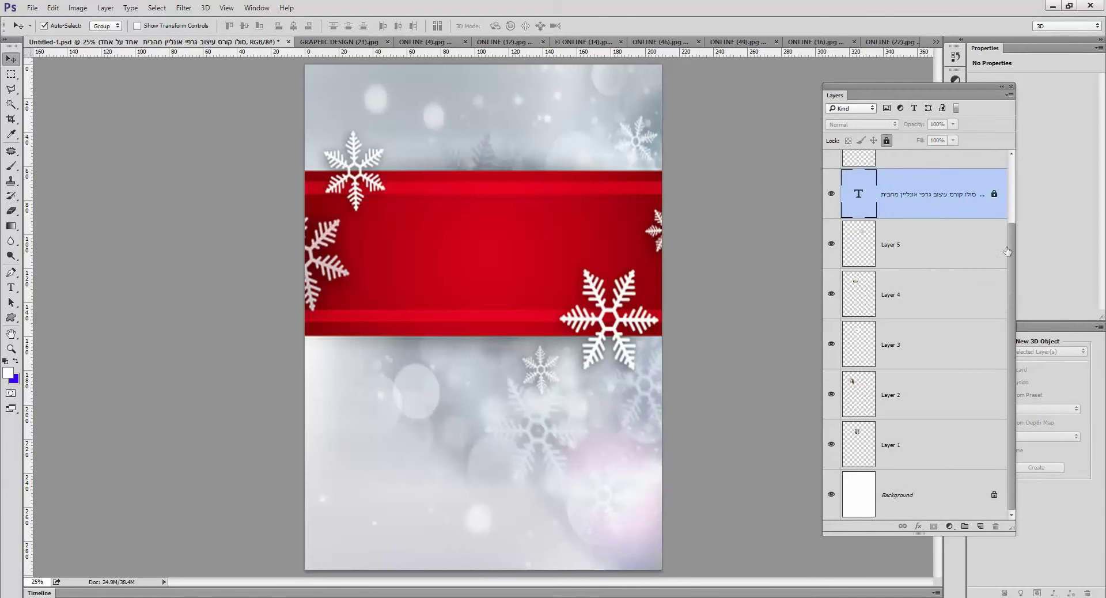
pyautogui.scroll(2, 955, 198)
pyautogui.click(952, 155)
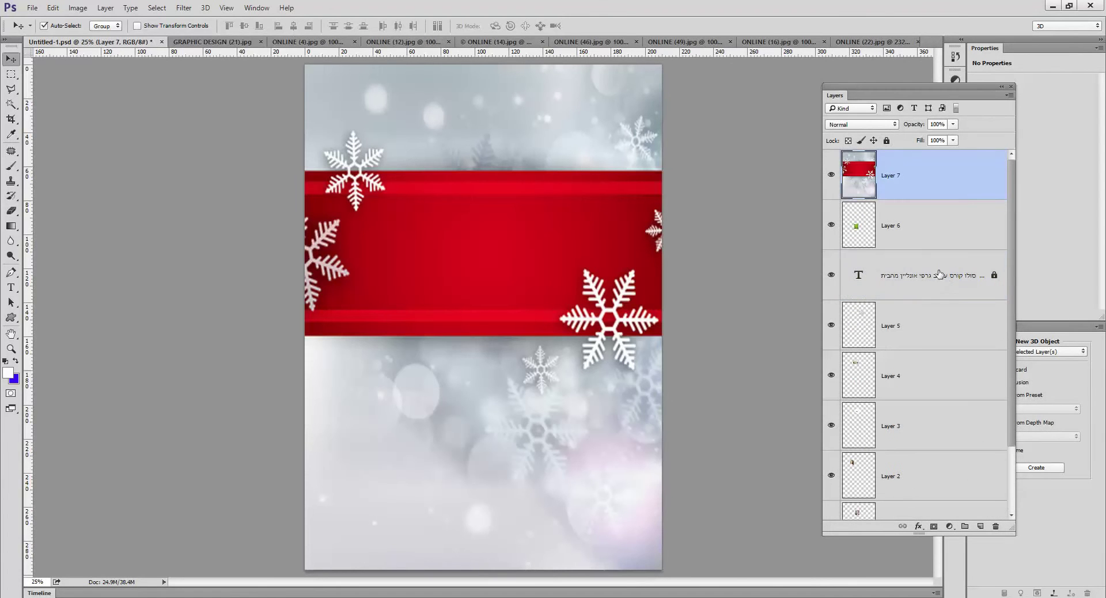
pyautogui.click(910, 275)
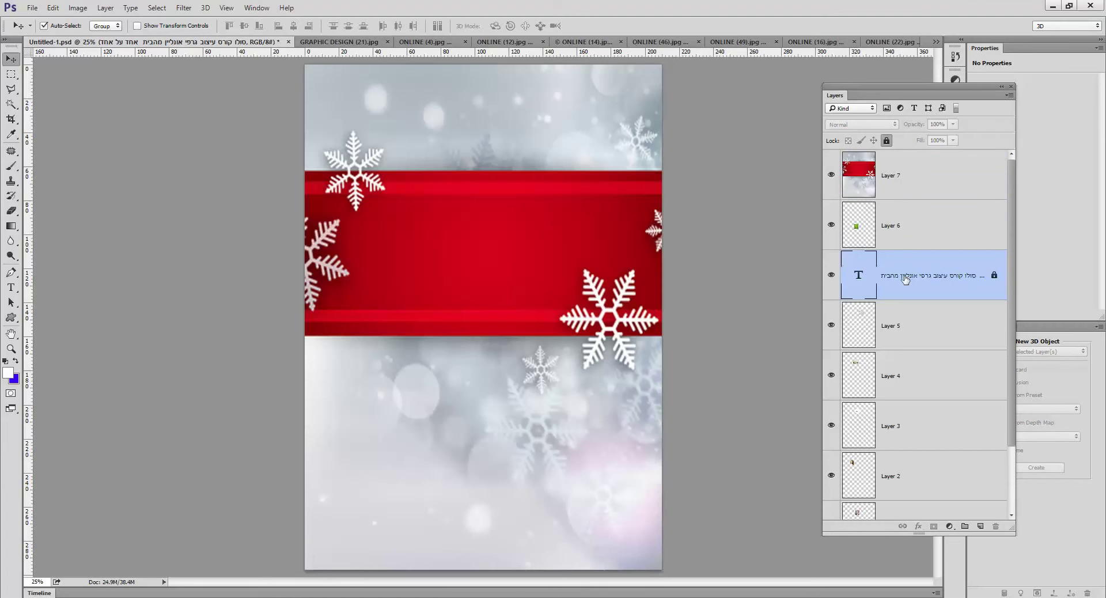
pyautogui.moveTo(910, 275); pyautogui.dragTo(907, 167)
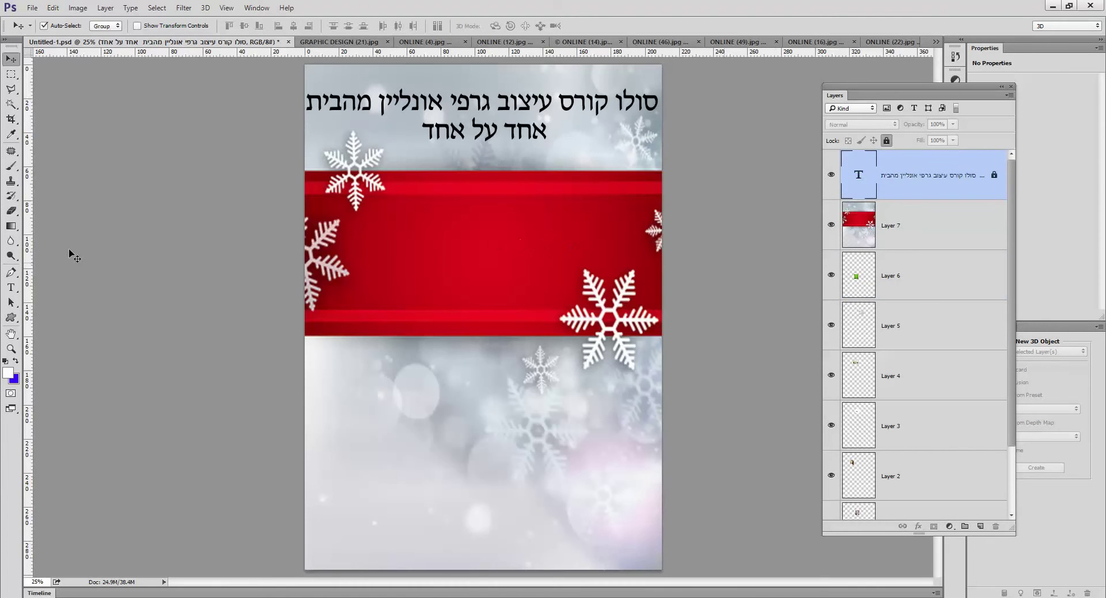
# - Add the text "דגדגדגדג" on the red ribbon as a new text layer
pyautogui.click(11, 288)
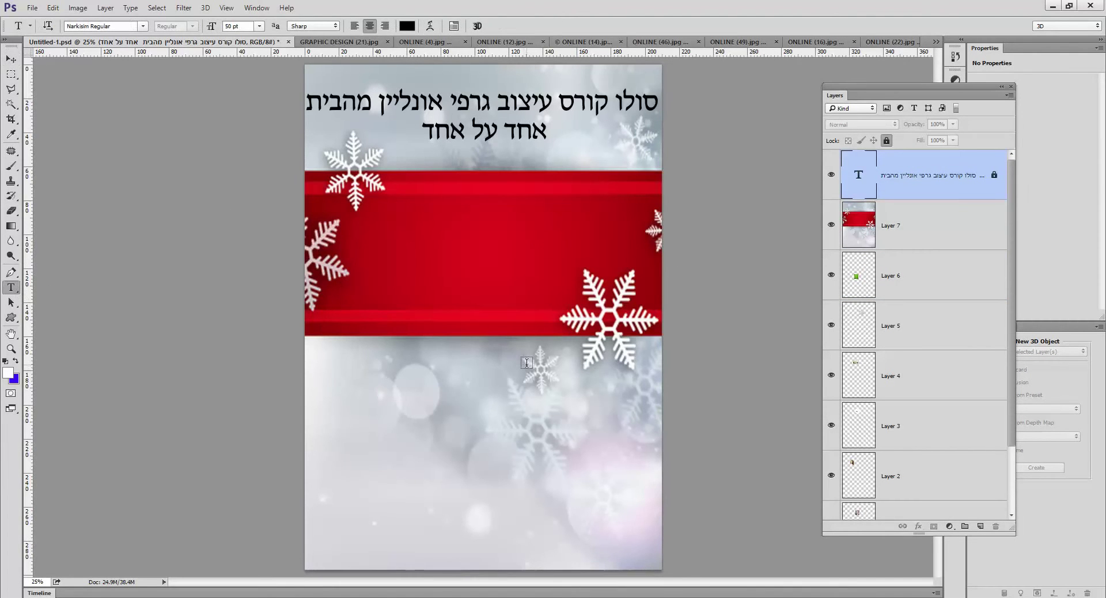
pyautogui.click(556, 231)
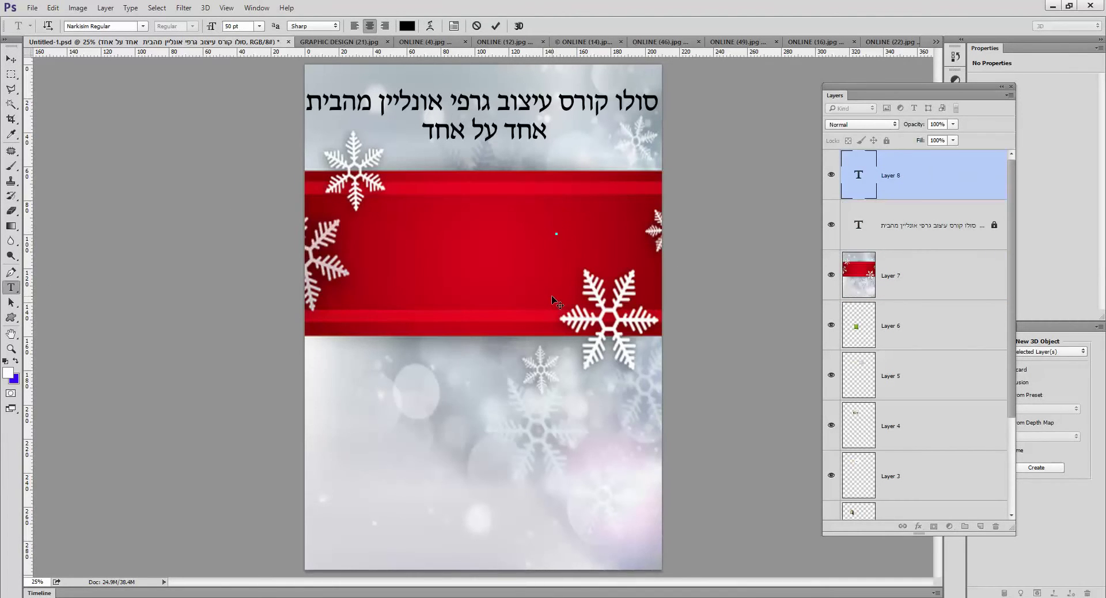
pyautogui.write('דגדגדגדג')
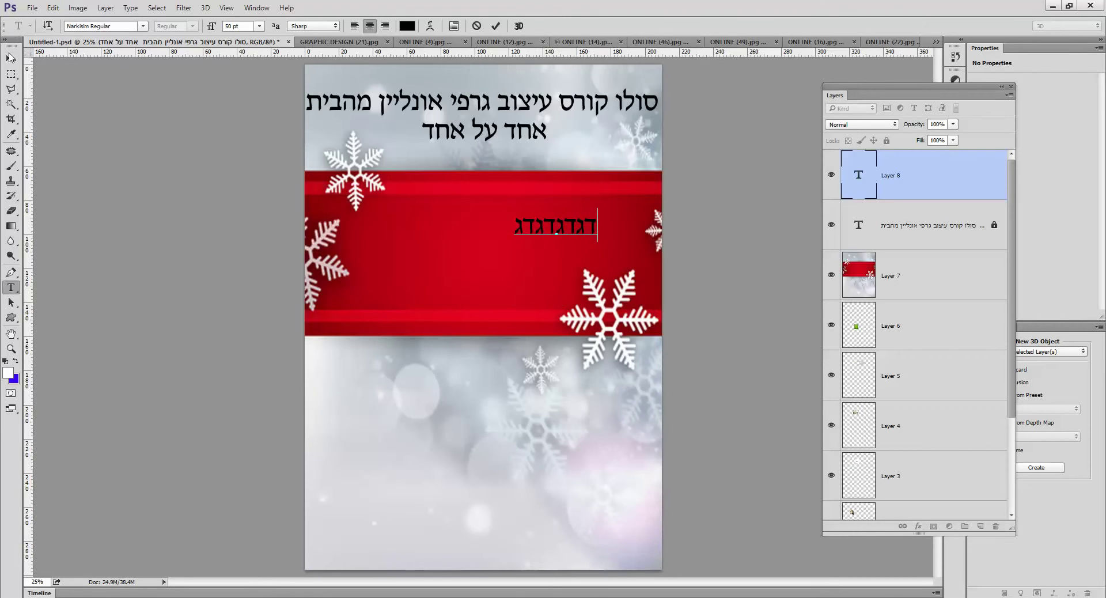
pyautogui.click(10, 57)
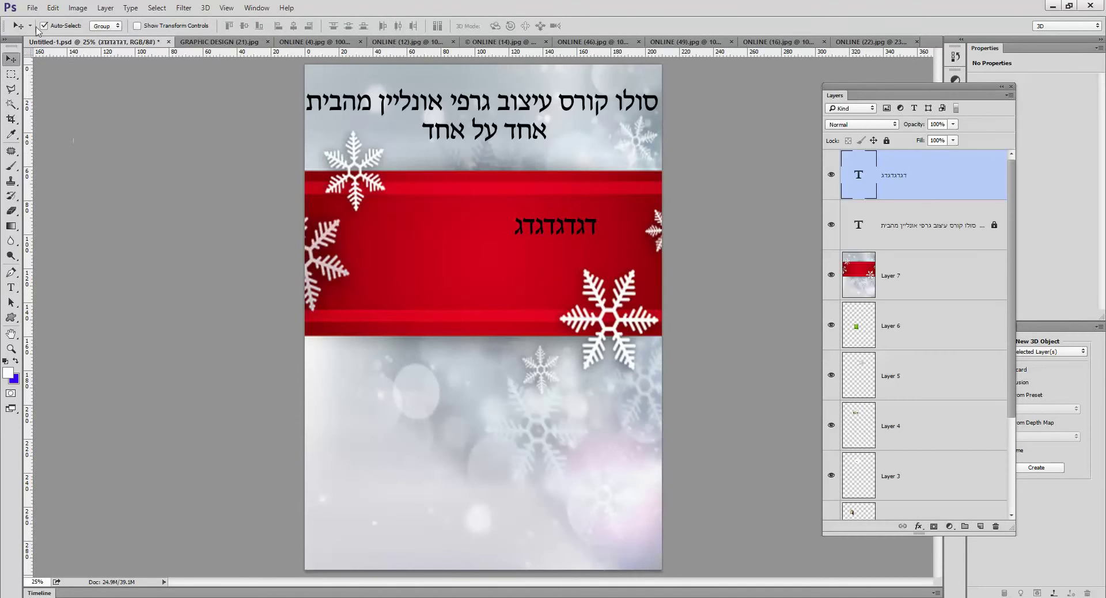
# - Scale the text on the red ribbon to about 258% width and 245% height with Free Transform
pyautogui.click(53, 8)
pyautogui.click(85, 234)
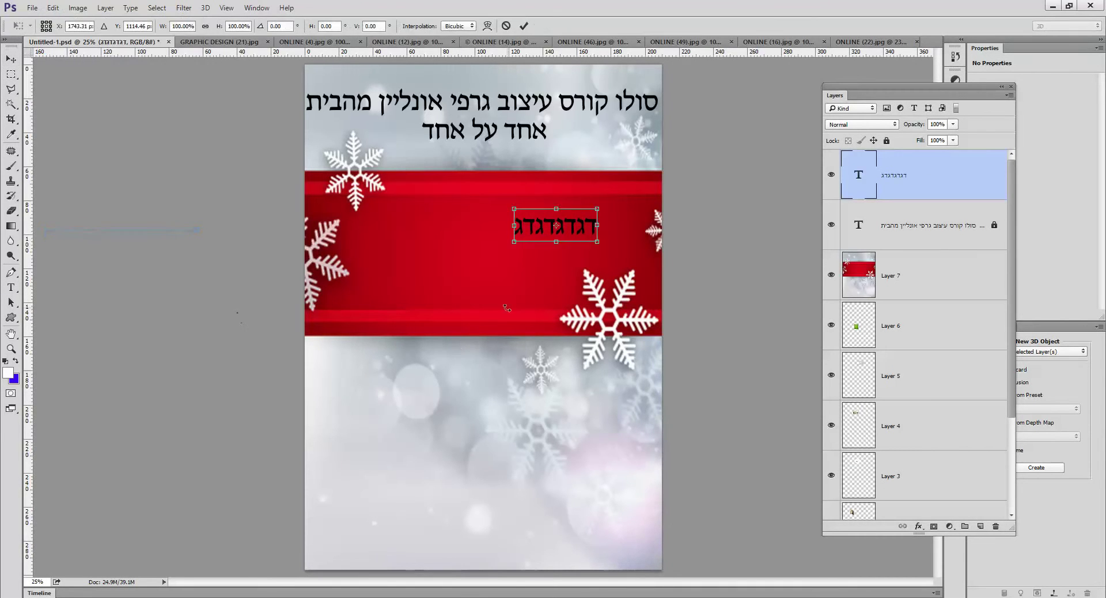
pyautogui.moveTo(513, 241); pyautogui.dragTo(380, 291)
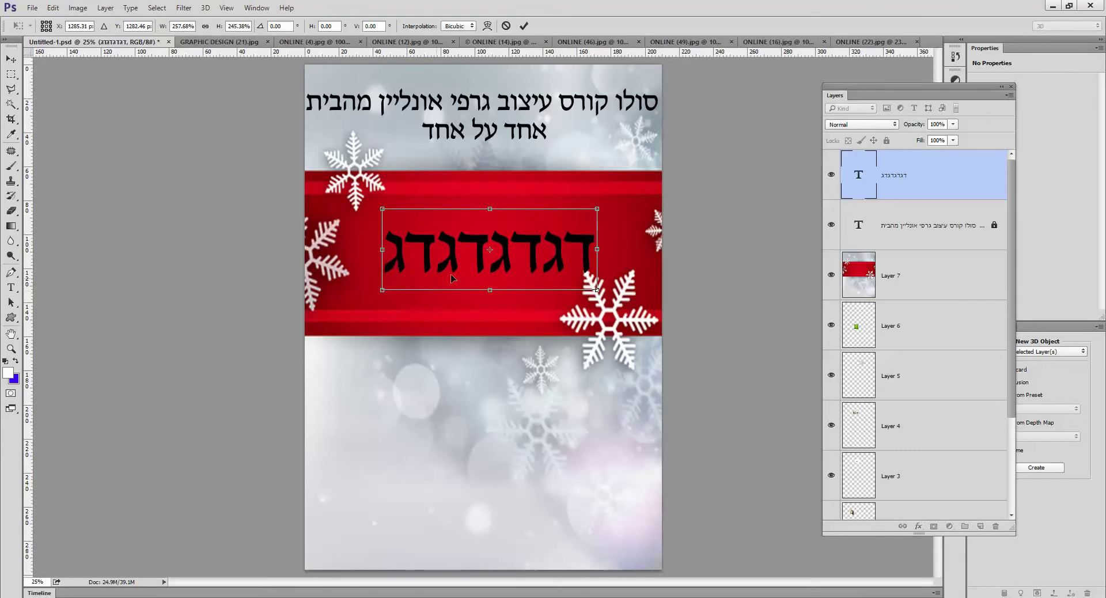
pyautogui.press('Return')
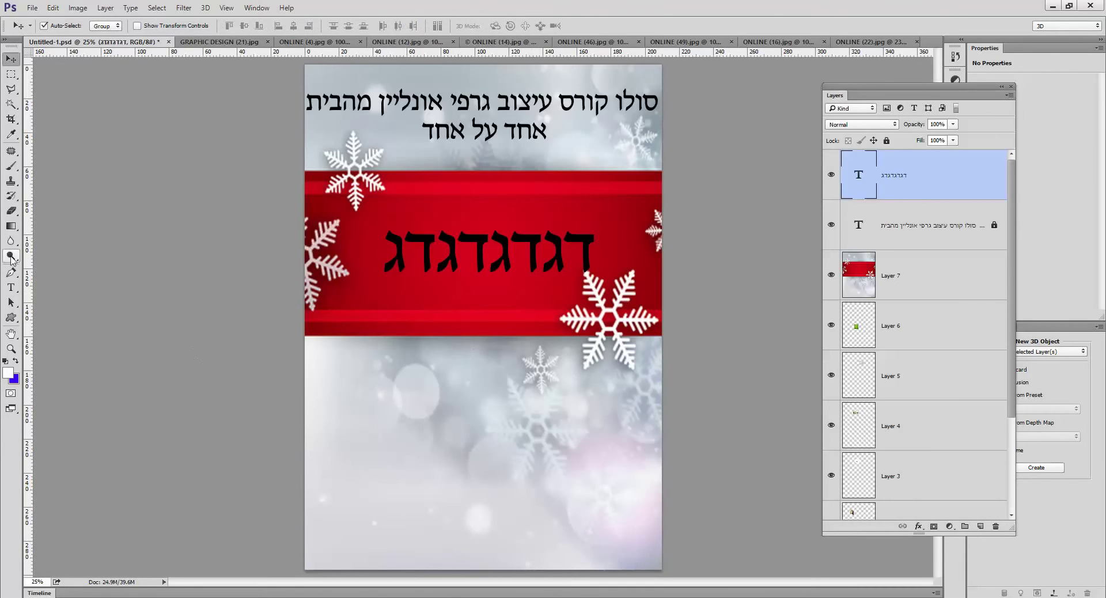
# - Add the text "כעכעכעכעכע" in the area below the red ribbon as a new text layer
pyautogui.click(10, 287)
pyautogui.click(522, 442)
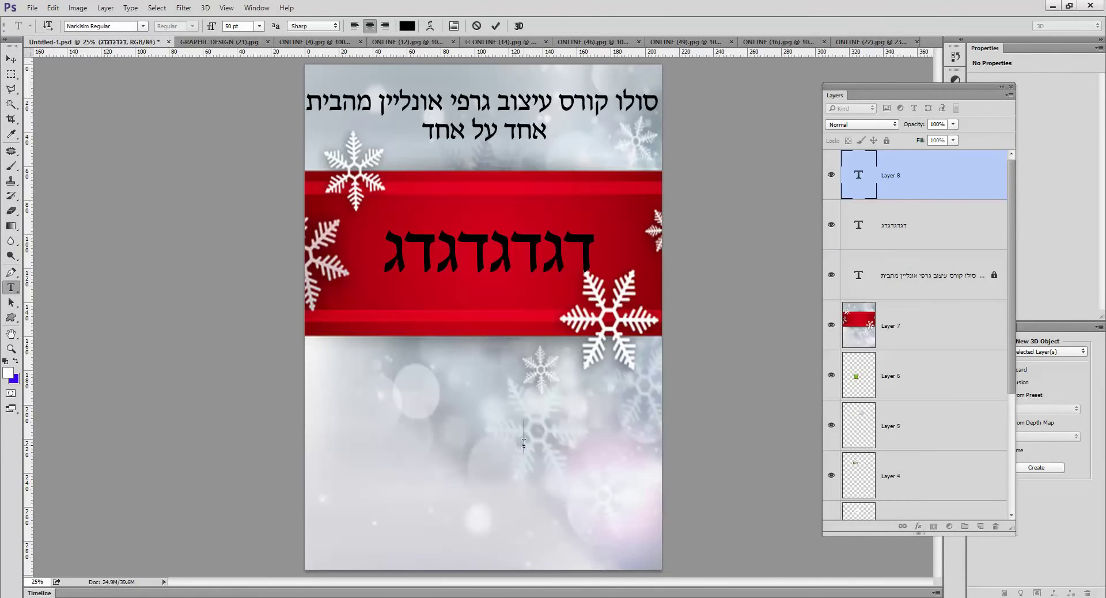
pyautogui.write('כעכעכעכעכע')
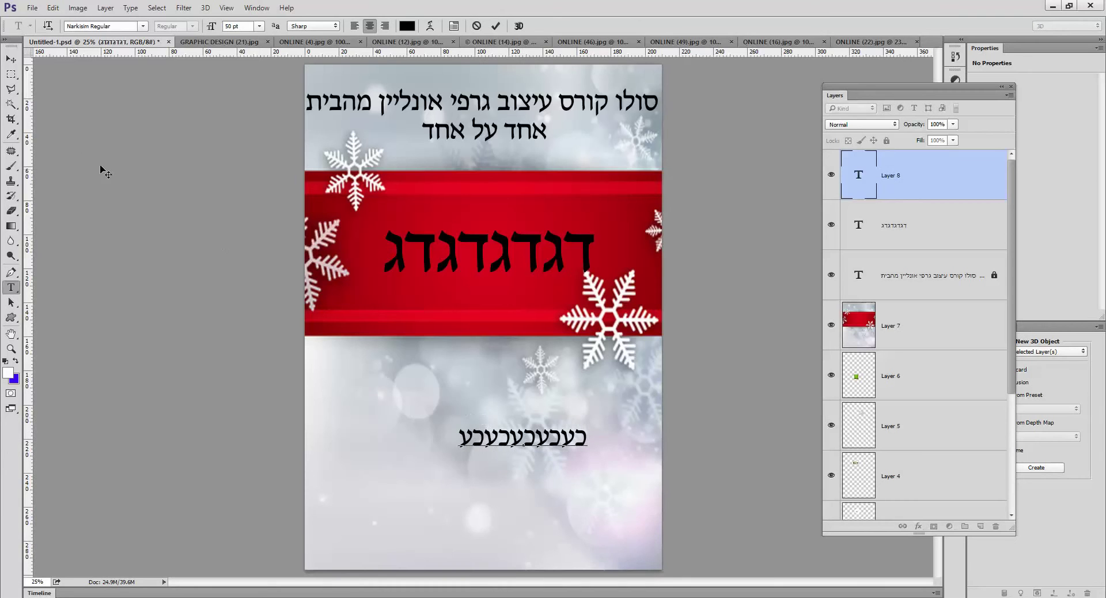
pyautogui.click(10, 60)
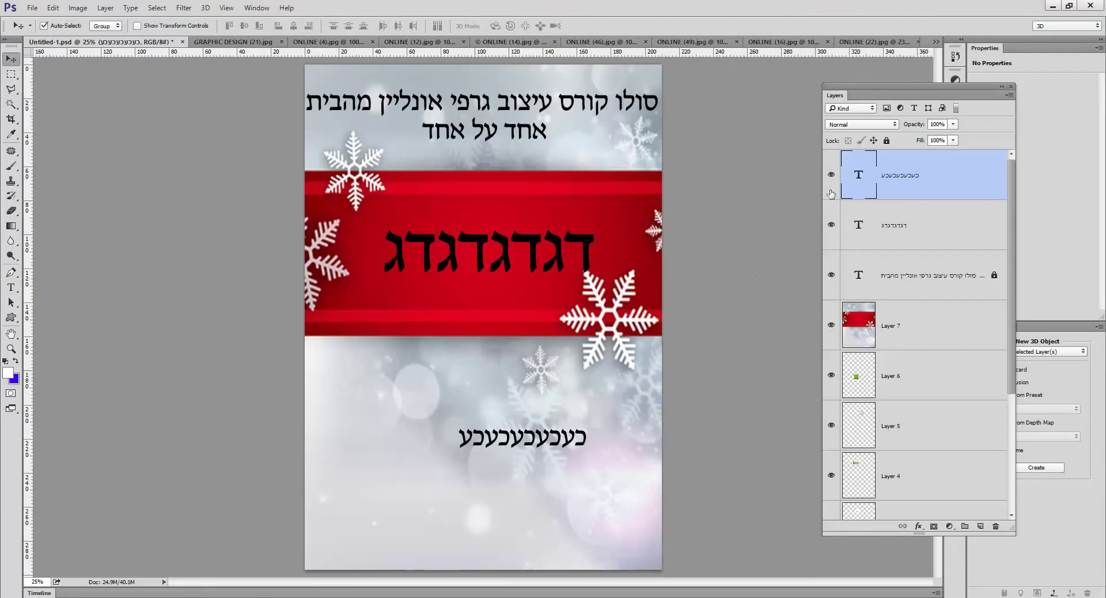
# - Show the layer style presets and detach them as a separate floating palette beside the page
pyautogui.click(256, 8)
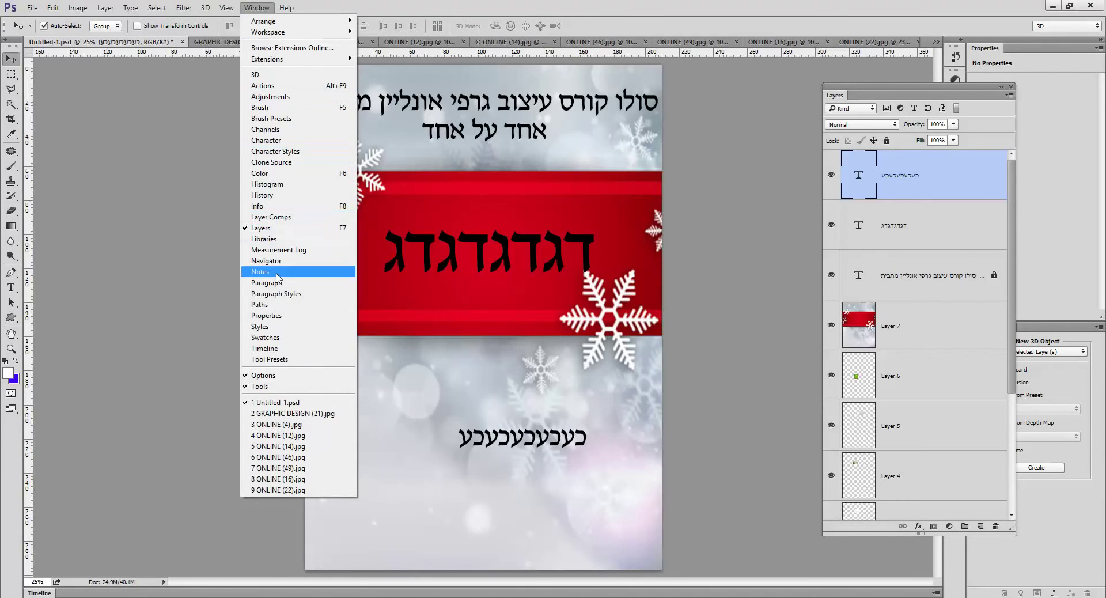
pyautogui.click(279, 326)
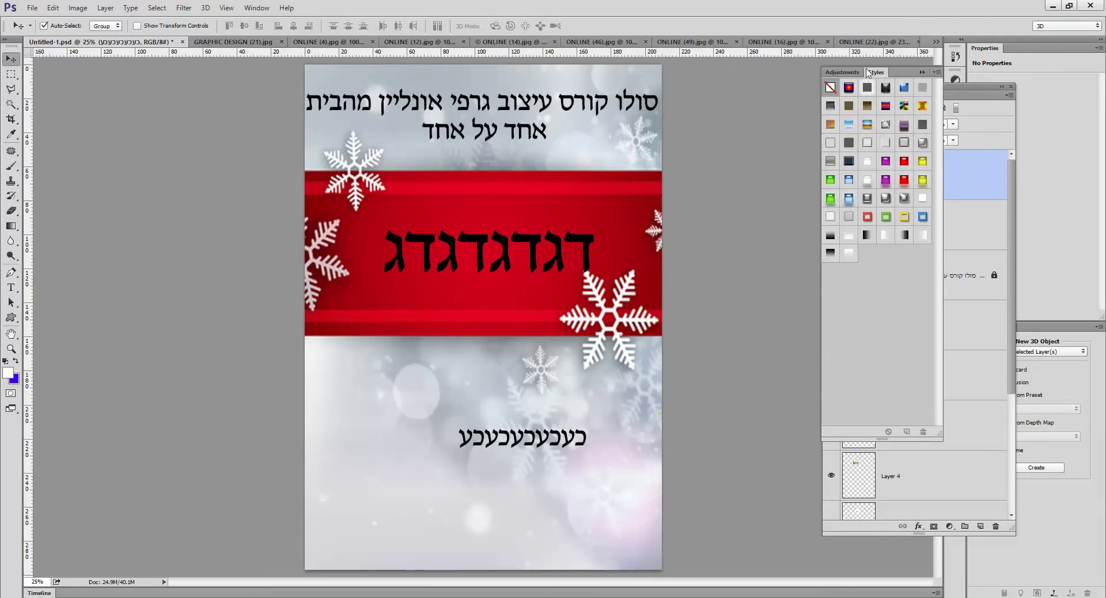
pyautogui.moveTo(875, 72); pyautogui.dragTo(84, 108)
# - Move the text below the ribbon slightly down and left, and enlarge it with Free Transform to nearly the page width
pyautogui.moveTo(522, 442); pyautogui.dragTo(465, 466)
pyautogui.hotkey('ctrl', 't')
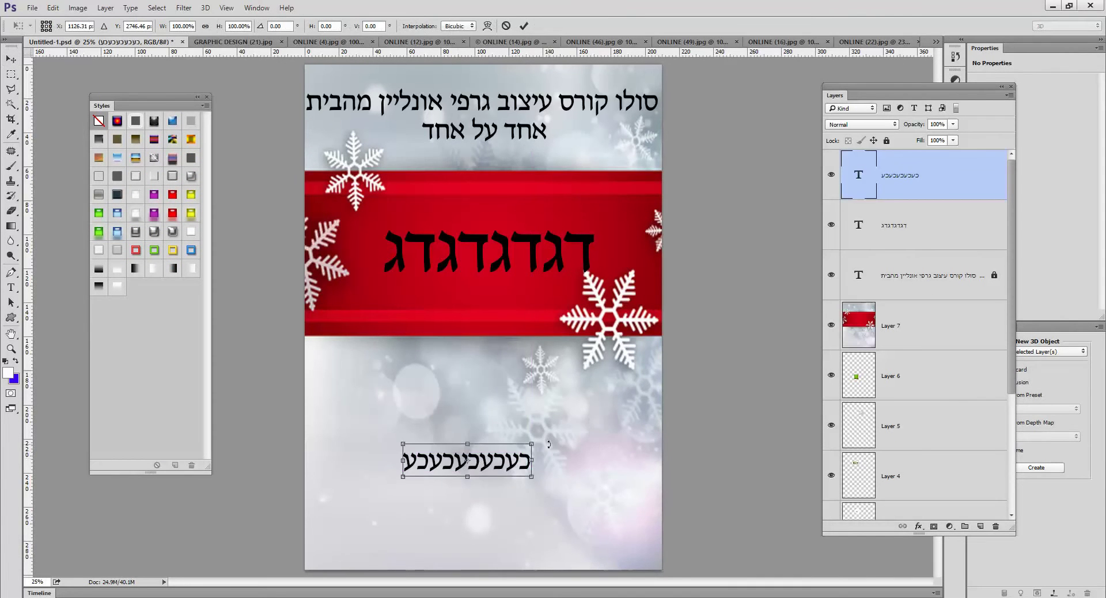
pyautogui.moveTo(532, 443); pyautogui.dragTo(661, 370)
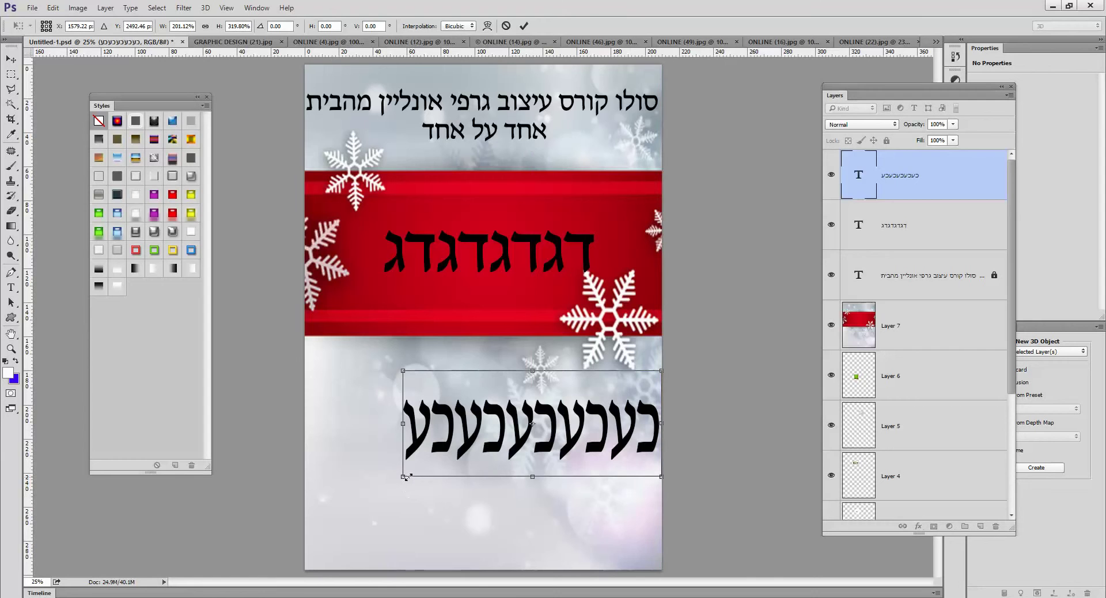
pyautogui.moveTo(403, 476); pyautogui.dragTo(354, 520)
pyautogui.press('Return')
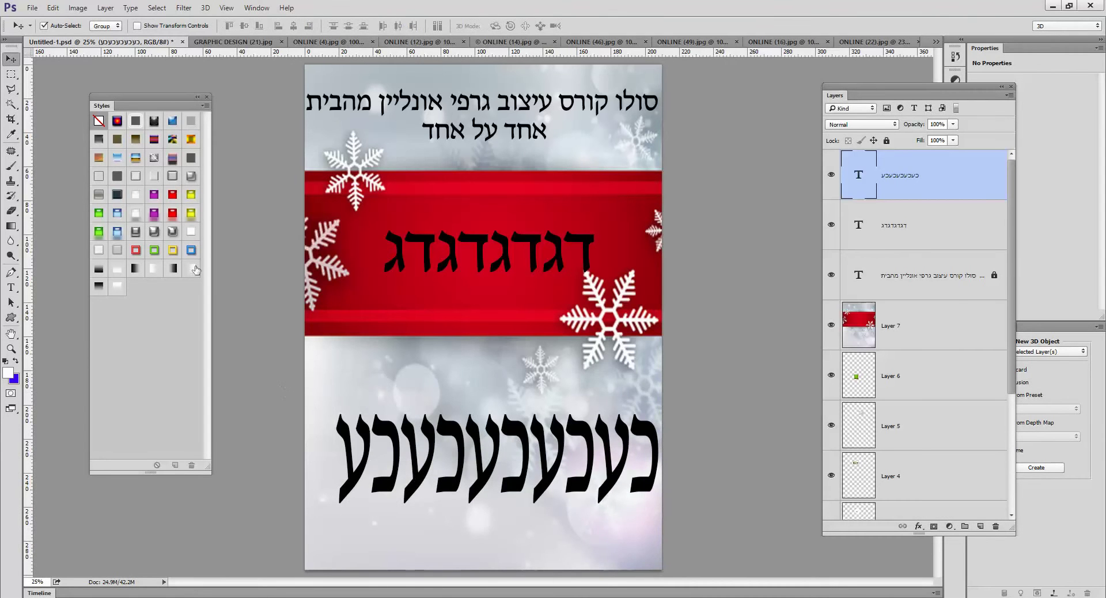
# - Try several style presets on the text below the ribbon, including chrome, purple and red, and end with the glossy yellow one
pyautogui.click(172, 232)
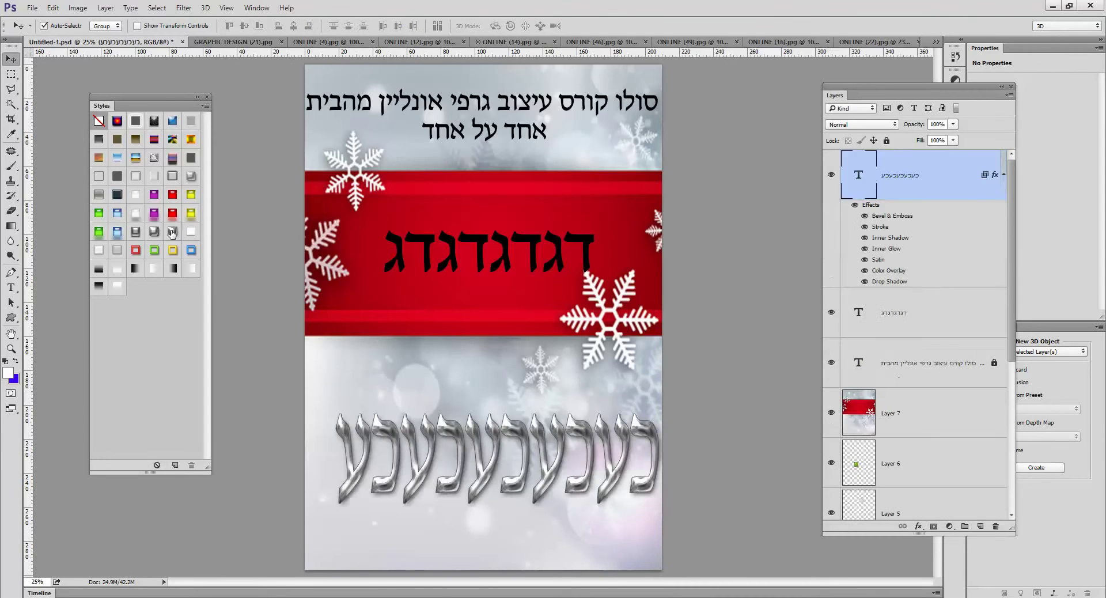
pyautogui.click(135, 231)
pyautogui.click(154, 213)
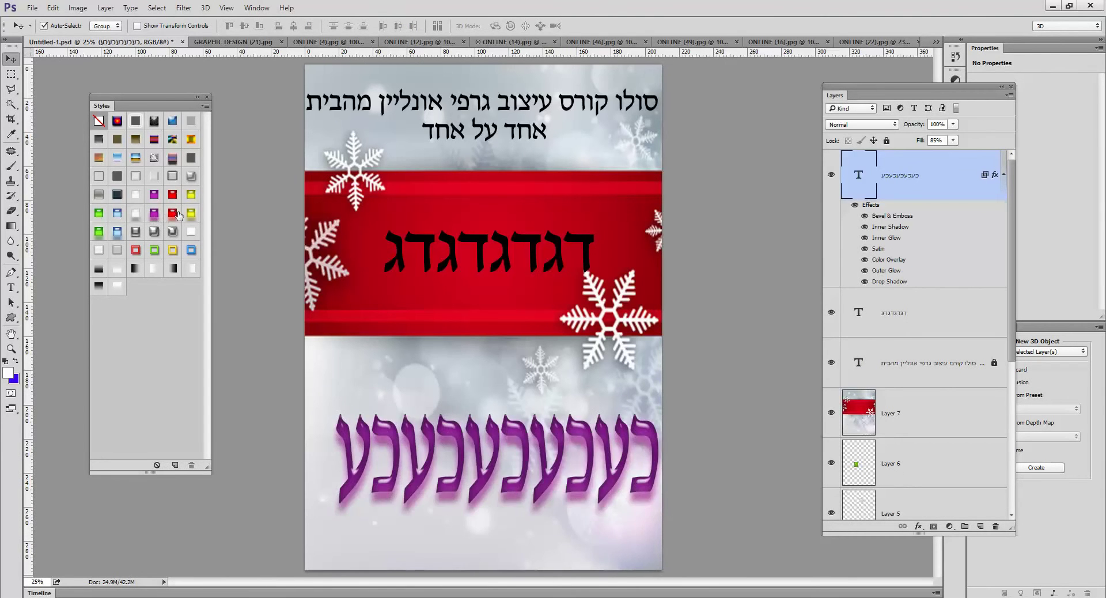
pyautogui.click(173, 213)
pyautogui.click(190, 214)
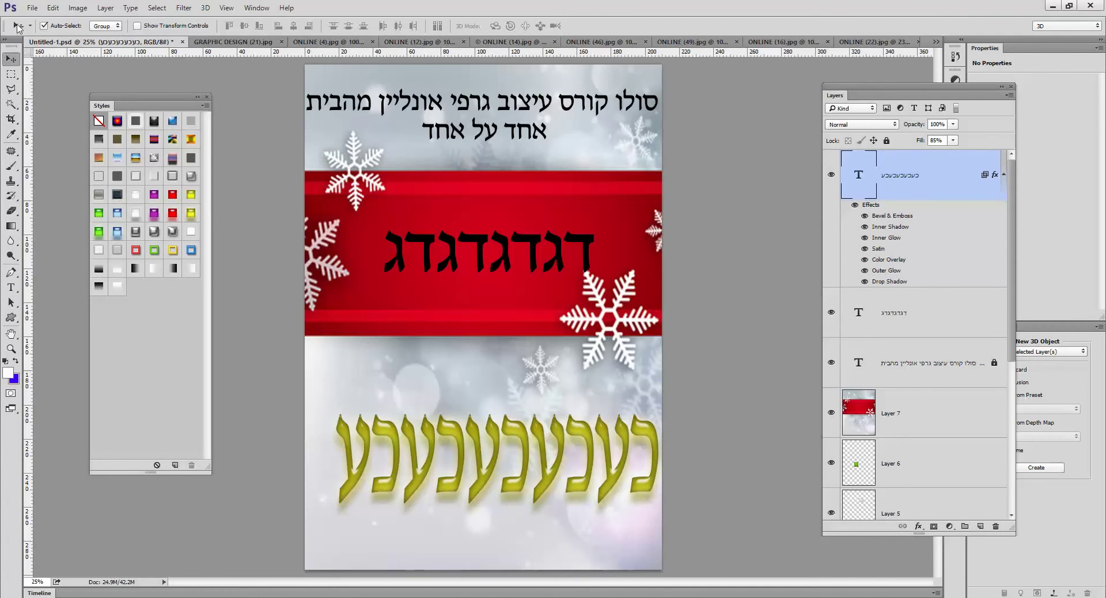
pyautogui.click(32, 7)
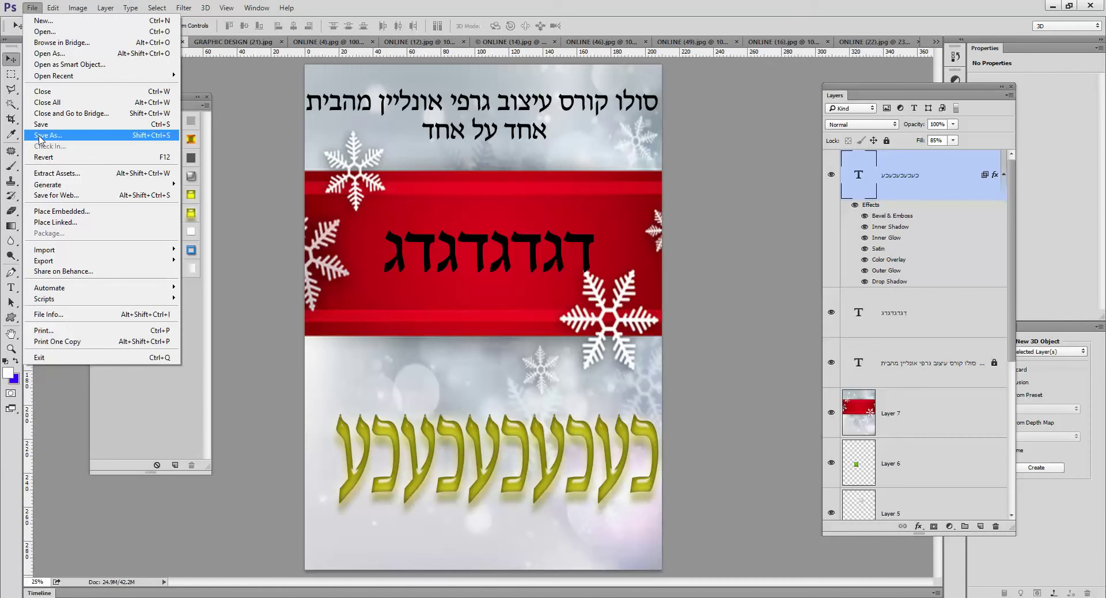
pyautogui.click(480, 265)
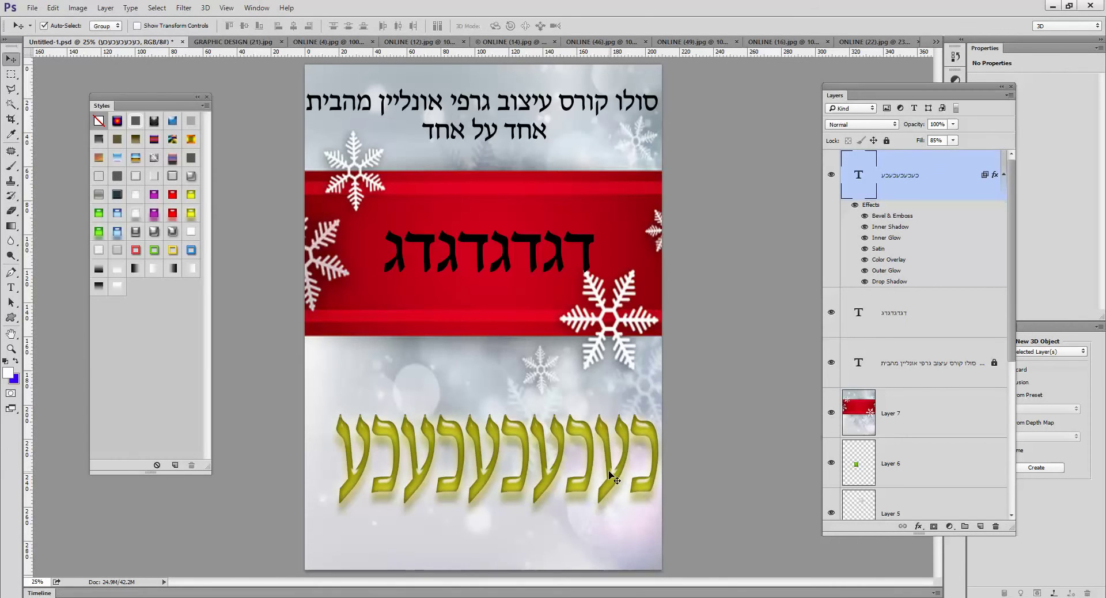
# - Insert the letters "גכגכ" into the middle of the yellow text below the ribbon
pyautogui.click(10, 286)
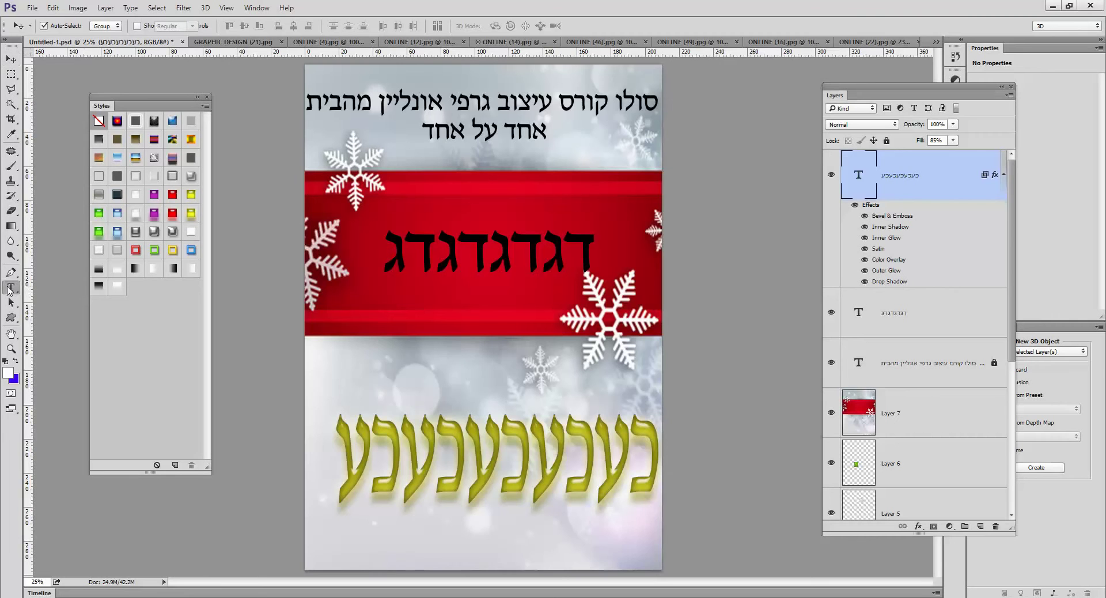
pyautogui.click(503, 374)
pyautogui.write('גכגכ')
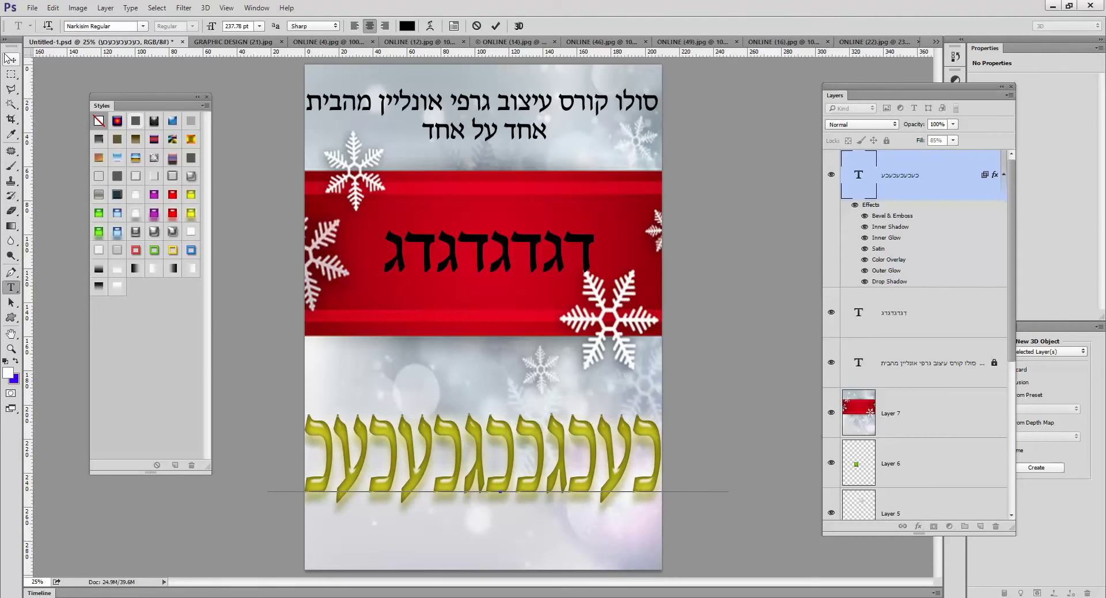
pyautogui.hotkey('ctrl', 'Return')
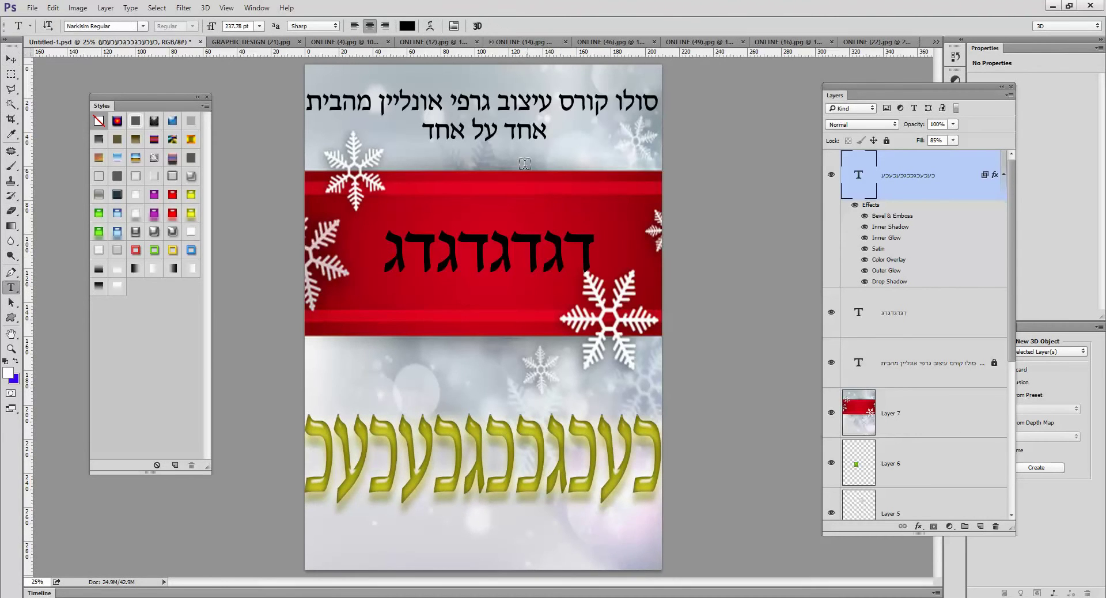
# - Add the text "כגכגכגכ" as a new layer, place it under the large ribbon text, and nudge the large text slightly left
pyautogui.click(525, 164)
pyautogui.write('כגכגכגכ')
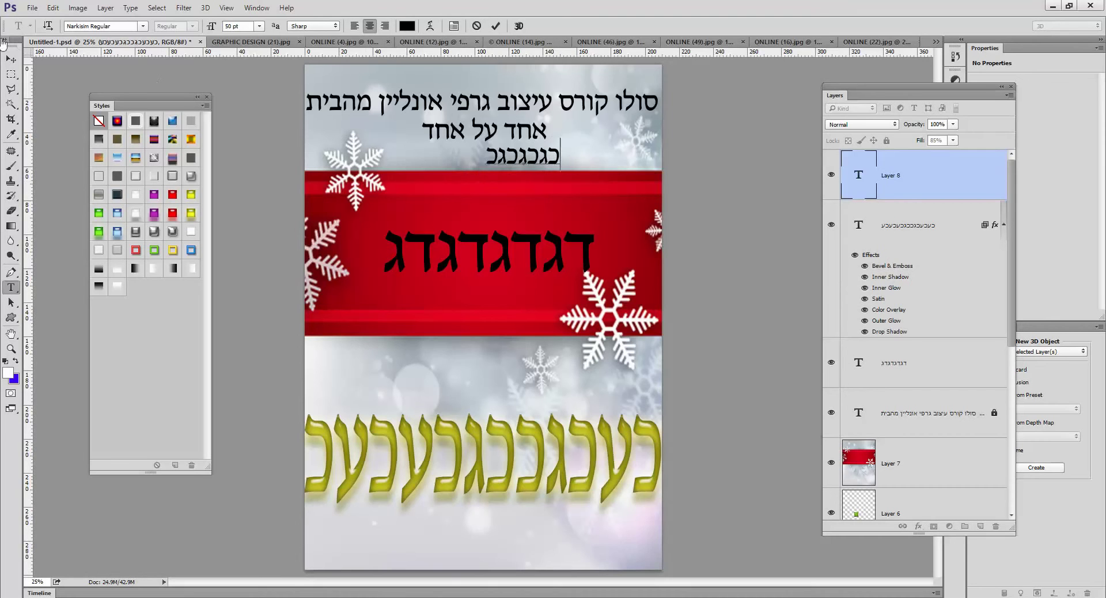
pyautogui.click(10, 58)
pyautogui.moveTo(504, 156); pyautogui.dragTo(451, 291)
pyautogui.moveTo(513, 244); pyautogui.dragTo(504, 245)
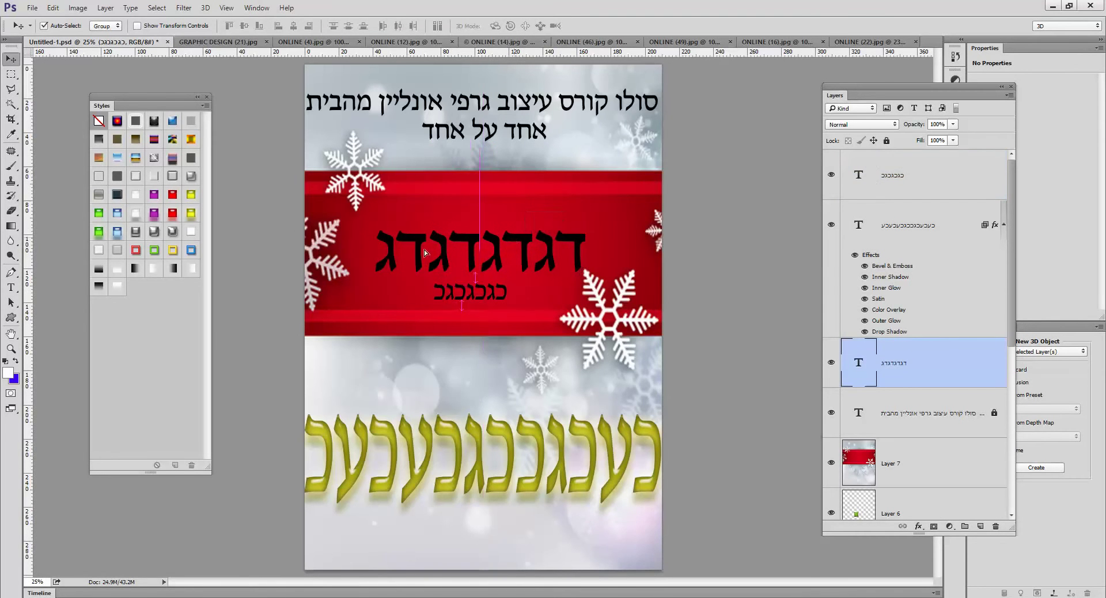
# - Warp the large text on the red ribbon with the Flag style after trying Arc
pyautogui.click(10, 288)
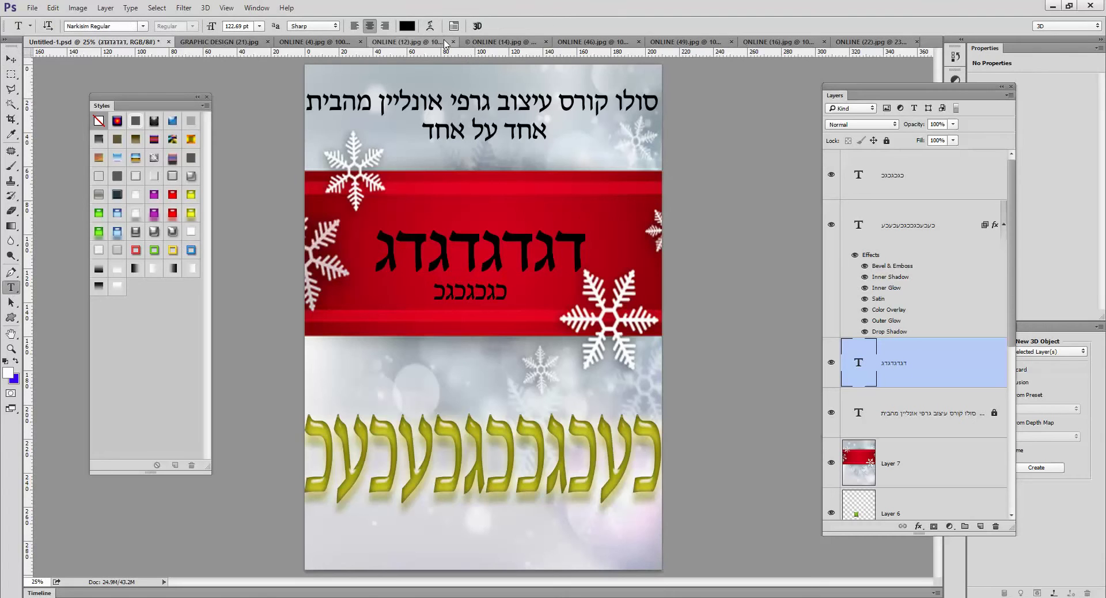
pyautogui.click(429, 26)
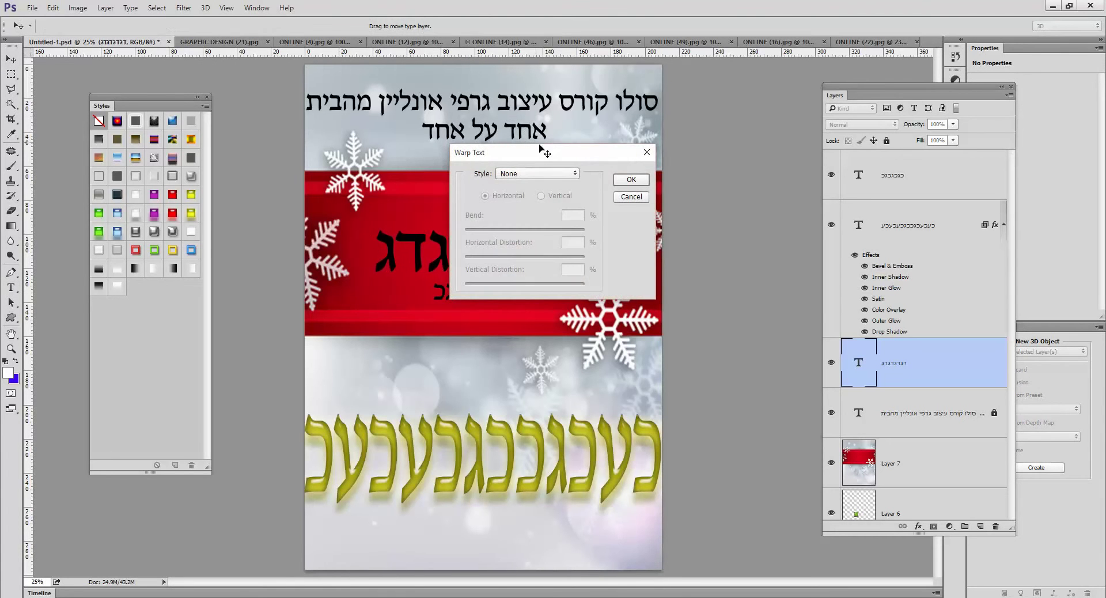
pyautogui.moveTo(542, 151); pyautogui.dragTo(690, 84)
pyautogui.click(685, 106)
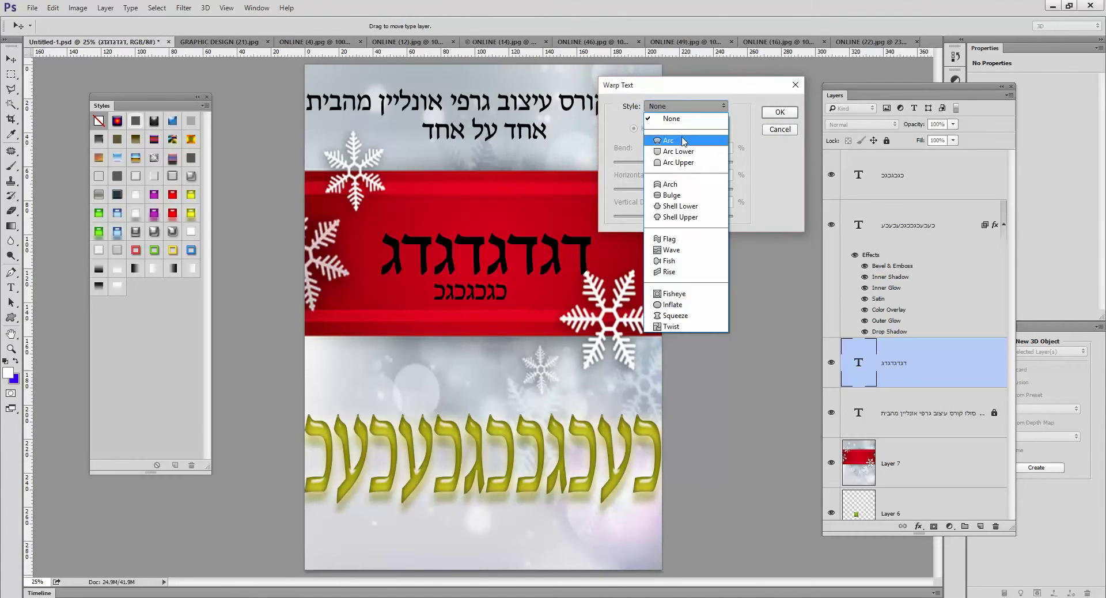
pyautogui.click(683, 141)
pyautogui.click(686, 106)
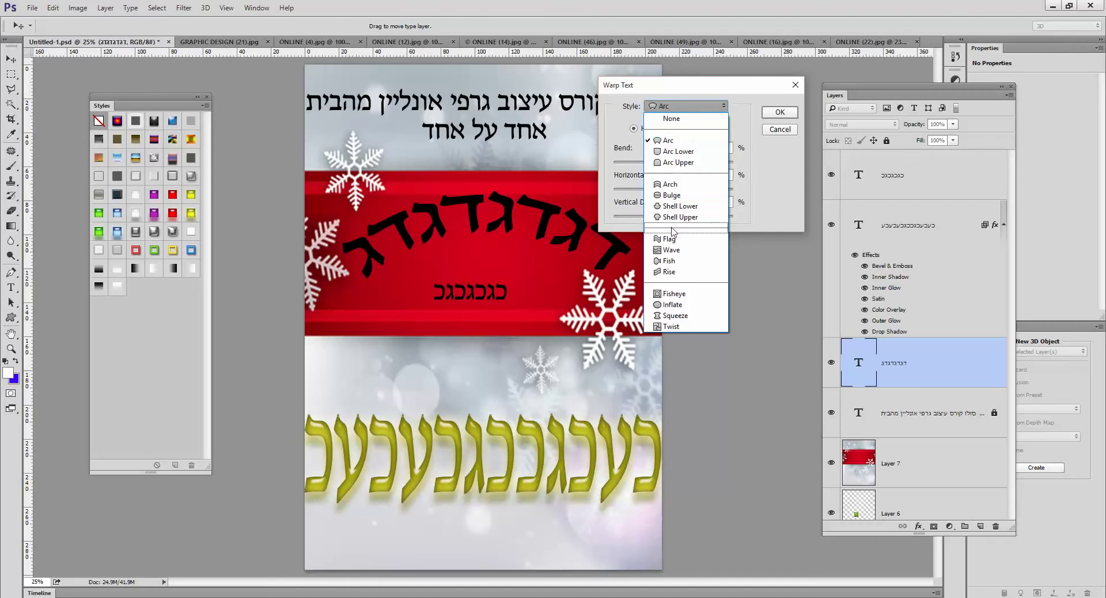
pyautogui.click(669, 237)
pyautogui.click(778, 114)
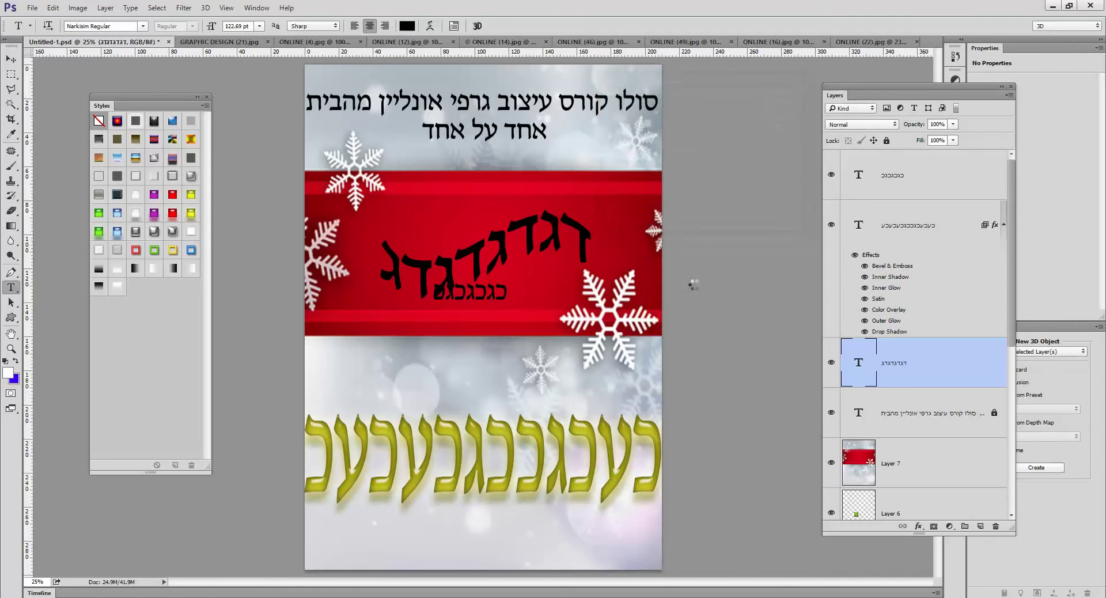
# - Delete the small ribbon text, the yellow text and the warped ribbon text layers, keeping only the locked heading text
pyautogui.click(903, 170)
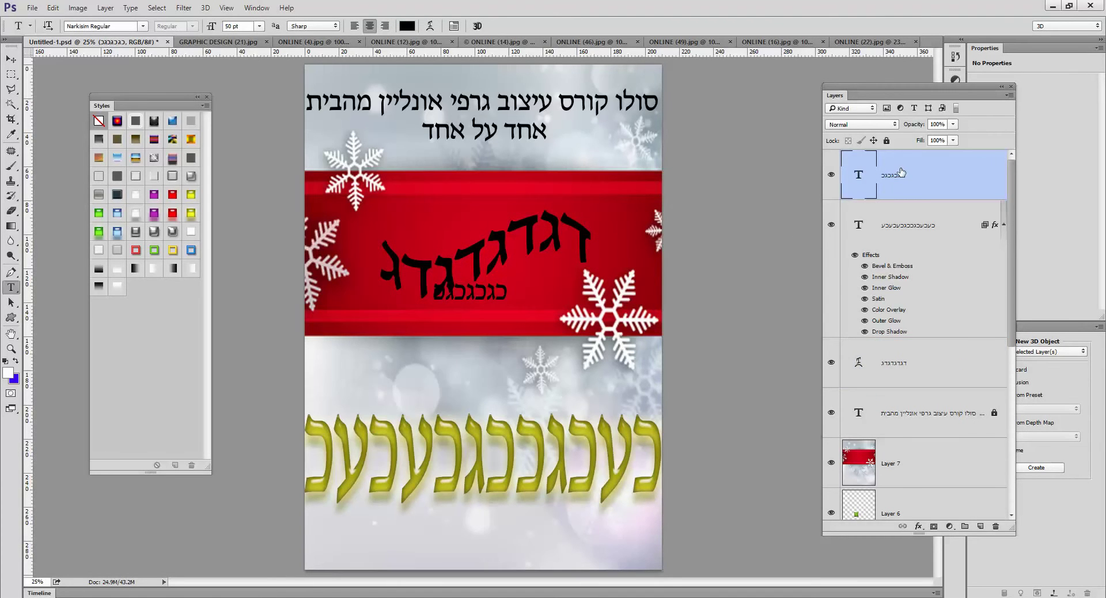
pyautogui.press('Delete')
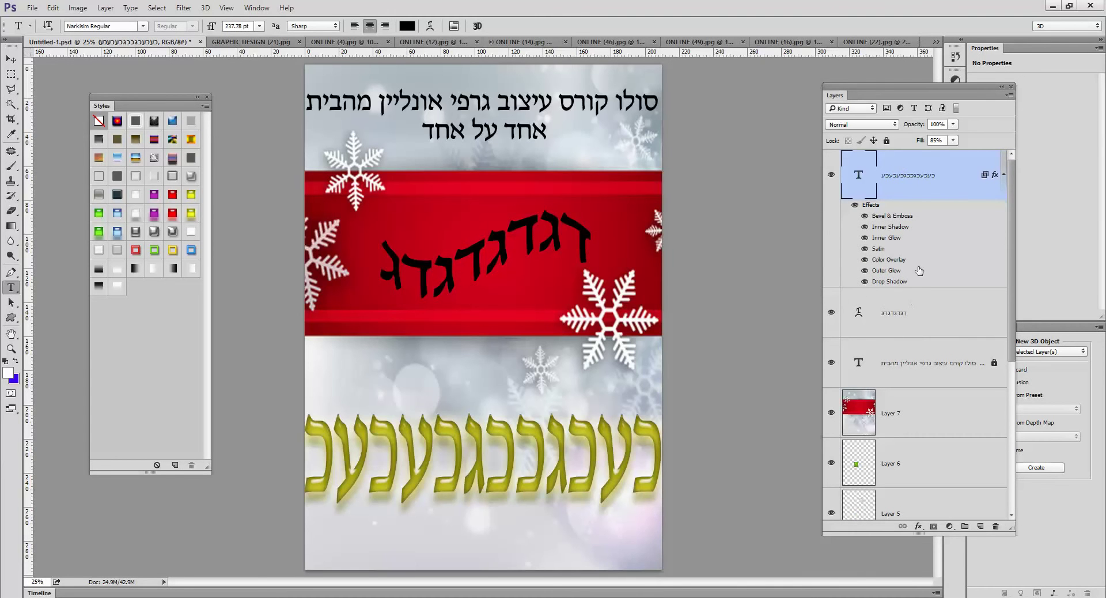
pyautogui.press('Delete')
pyautogui.scroll(-3, 918, 313)
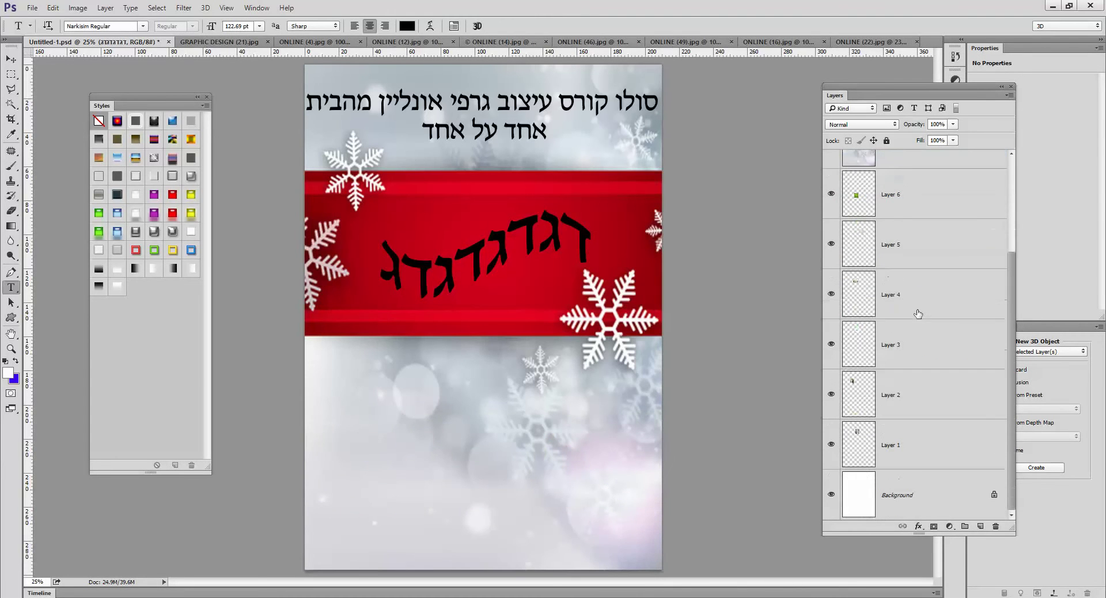
pyautogui.click(11, 59)
pyautogui.press('Delete')
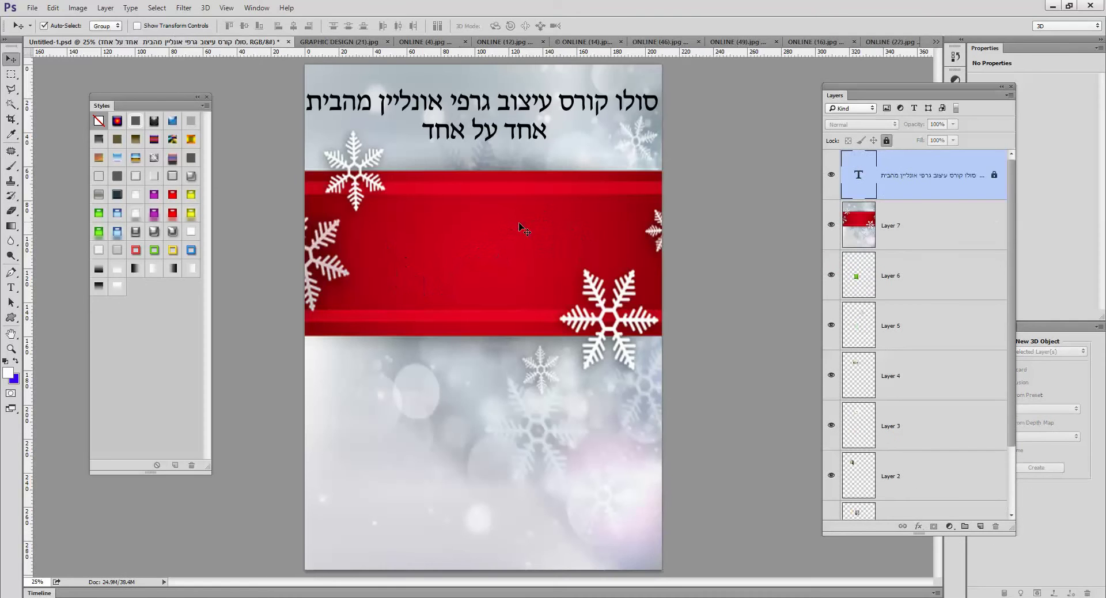
# - Move Layer 6 directly above Layer 7 in the layer stack and shift its green image slightly left on the page
pyautogui.moveTo(894, 289); pyautogui.dragTo(904, 203)
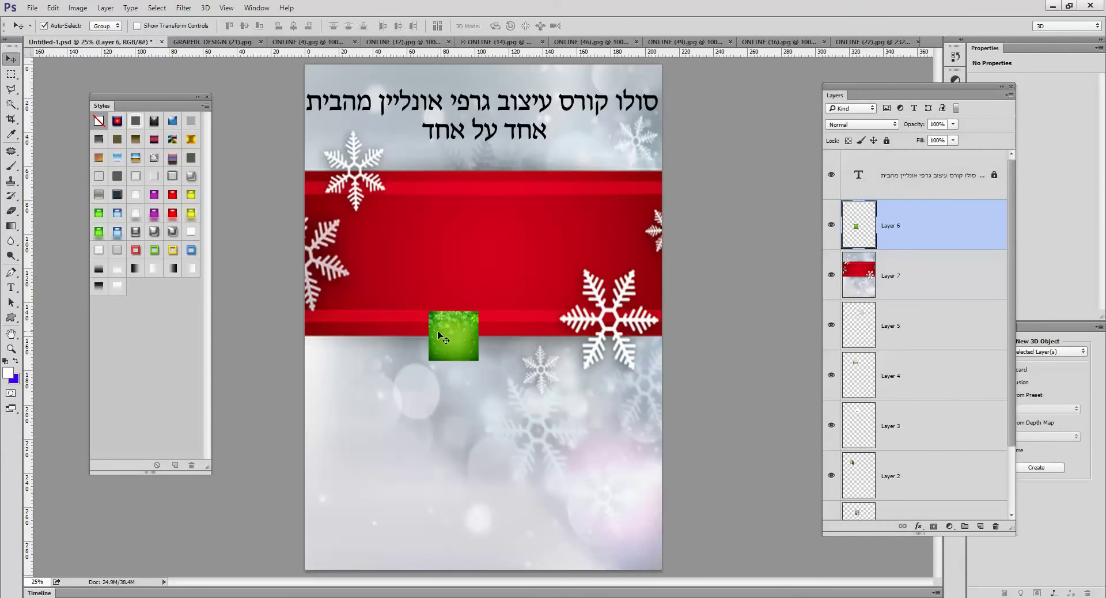
pyautogui.moveTo(438, 336); pyautogui.dragTo(415, 337)
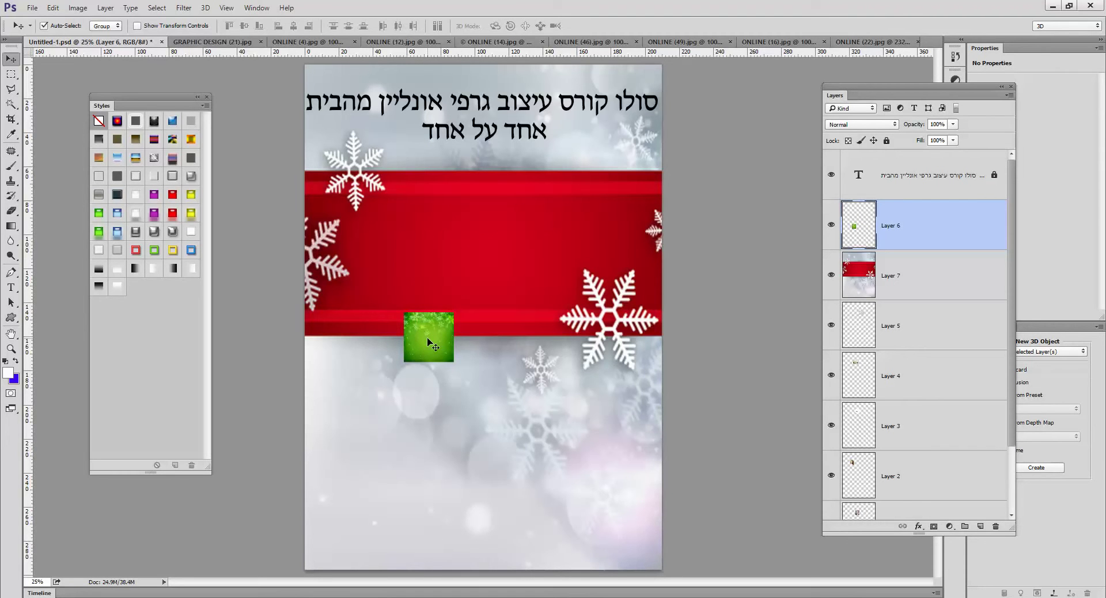
# - Enlarge the green snowflake image with Free Transform until it covers the whole page
pyautogui.press('ctrl')
pyautogui.hotkey('ctrl', 't')
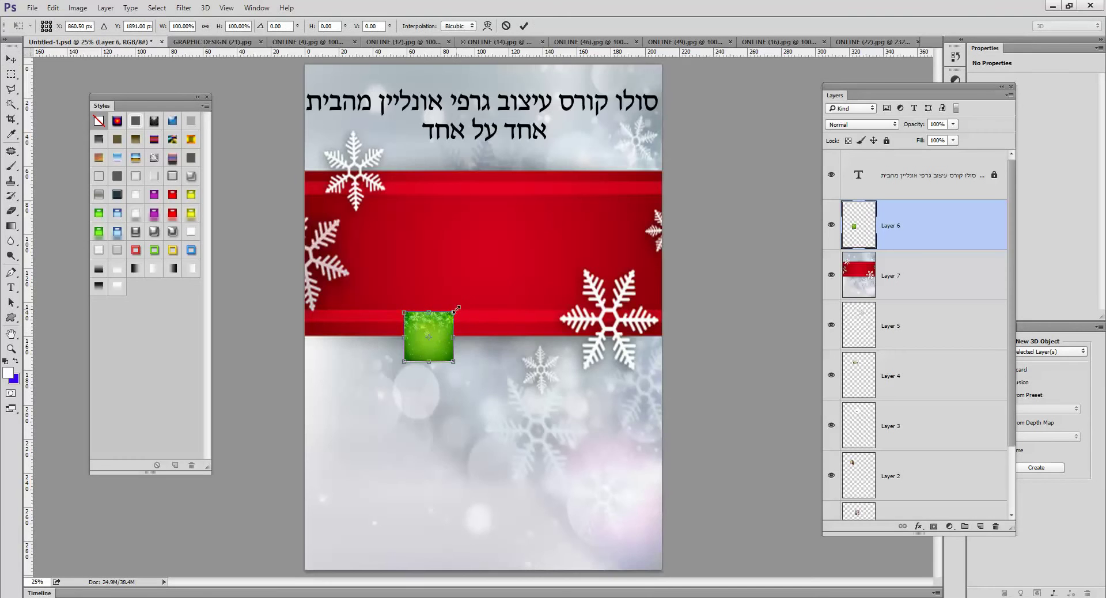
pyautogui.moveTo(475, 303); pyautogui.dragTo(666, 65)
pyautogui.moveTo(406, 362); pyautogui.dragTo(299, 569)
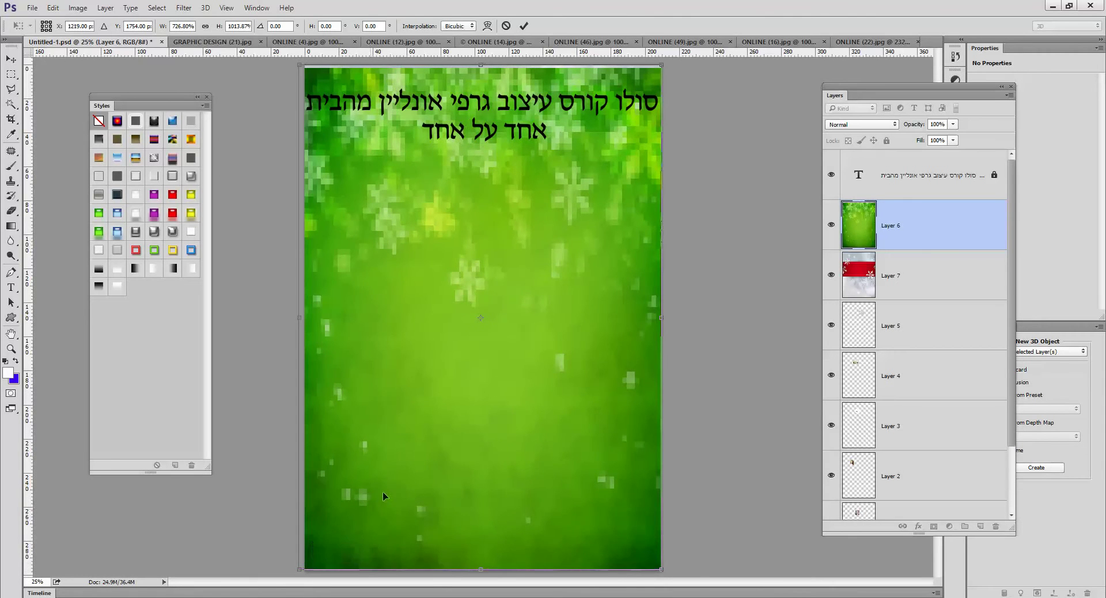
pyautogui.press('Return')
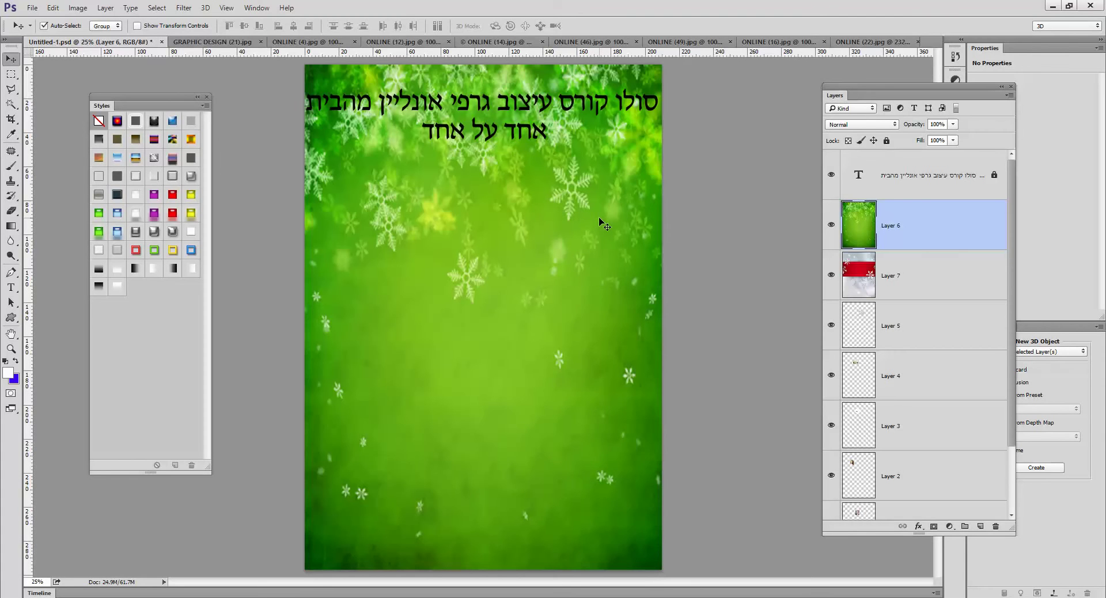
# - Adjust the opacity of the green image on Layer 6, trying 33% and then setting 75%
pyautogui.click(953, 124)
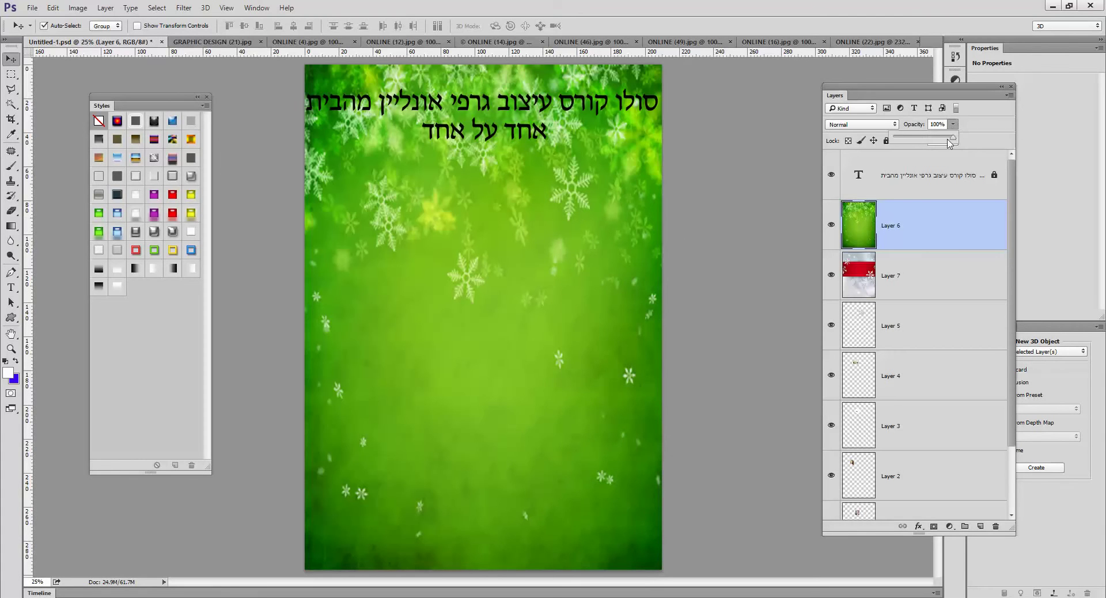
pyautogui.moveTo(952, 141); pyautogui.dragTo(916, 145)
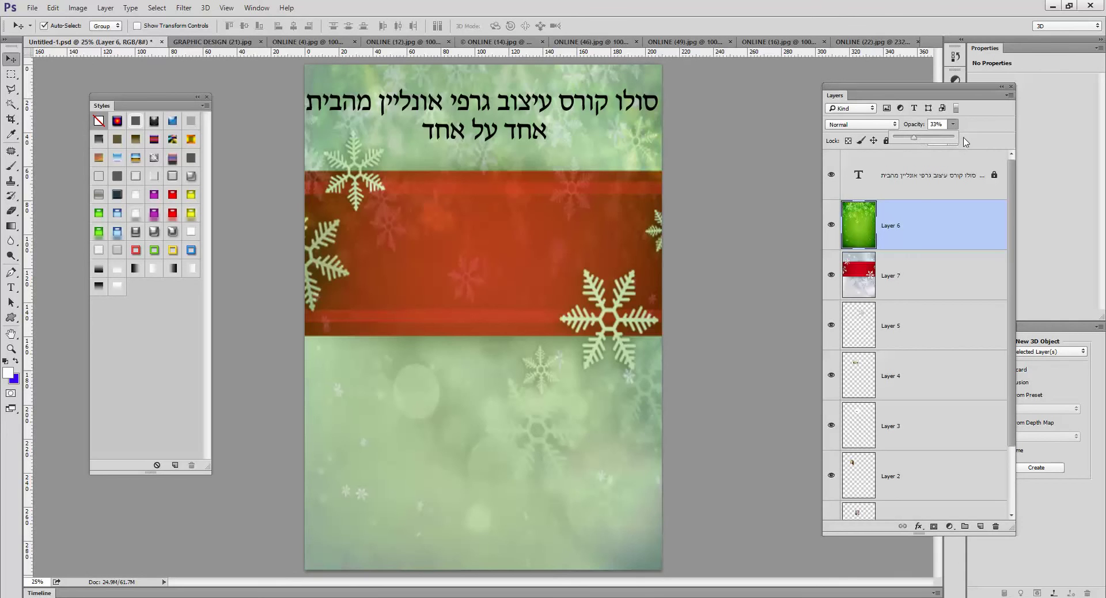
pyautogui.click(956, 141)
pyautogui.moveTo(952, 141); pyautogui.dragTo(938, 142)
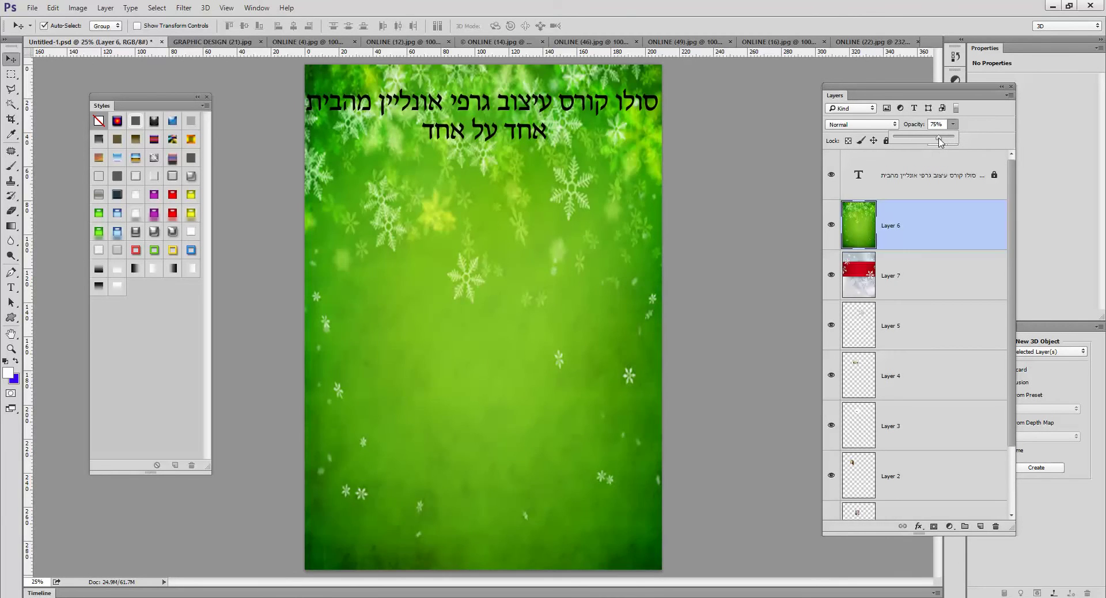
# - Try deleting the green image below the heading with a rectangular selection on Layer 6, and undo the deletion
pyautogui.click(13, 75)
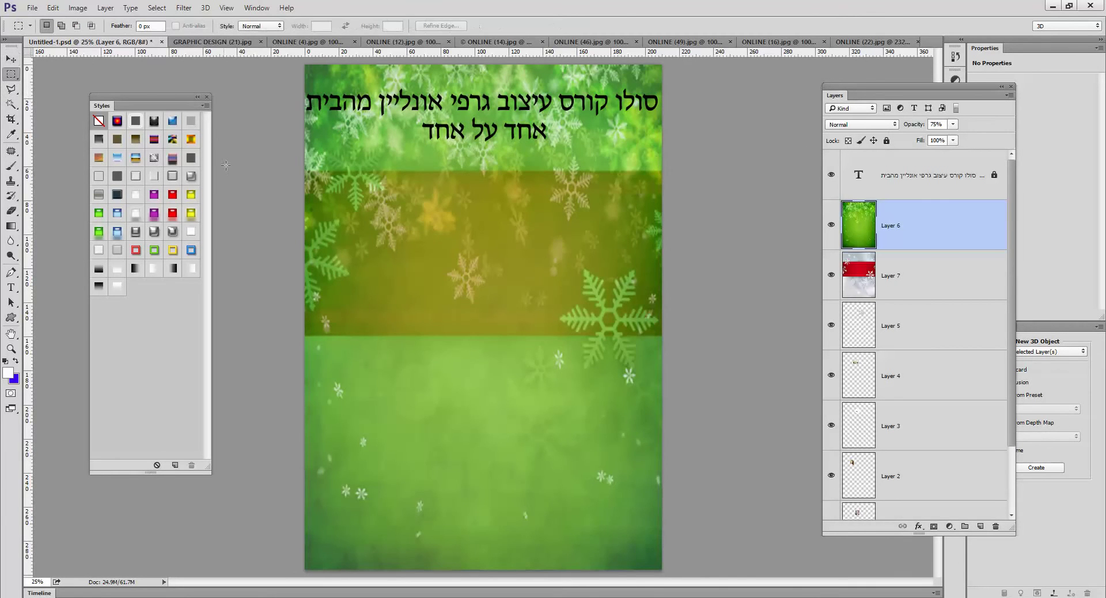
pyautogui.moveTo(299, 173); pyautogui.dragTo(668, 556)
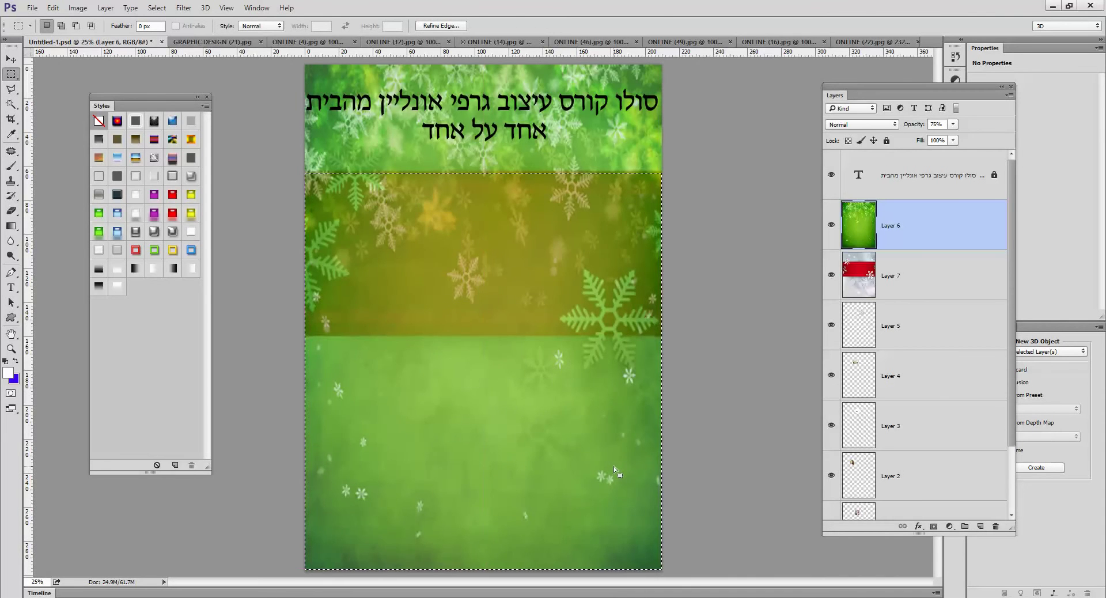
pyautogui.press('Delete')
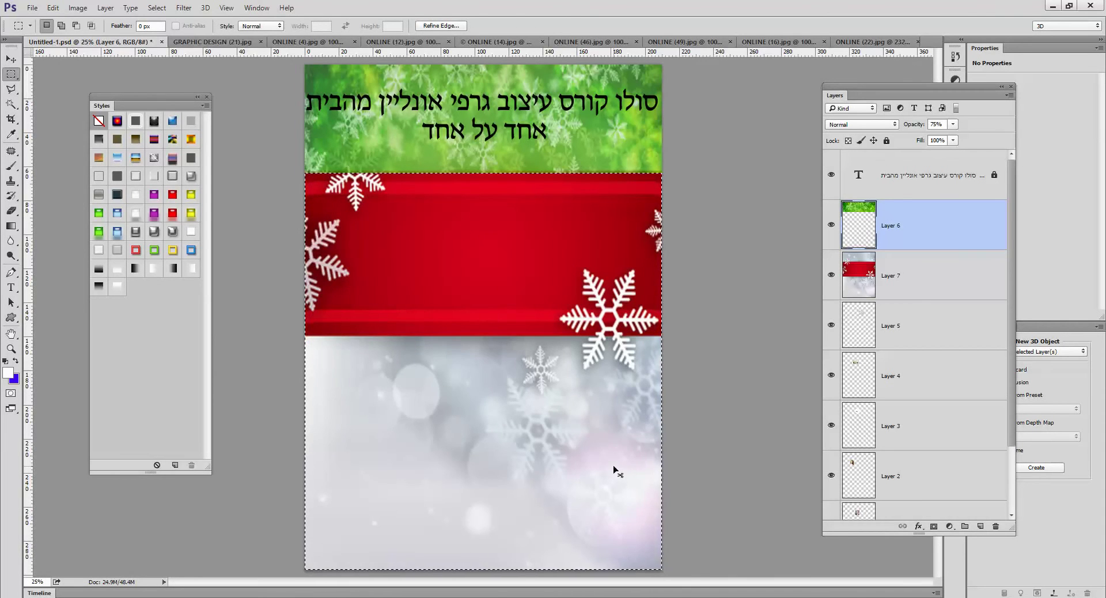
pyautogui.hotkey('ctrl', 'd')
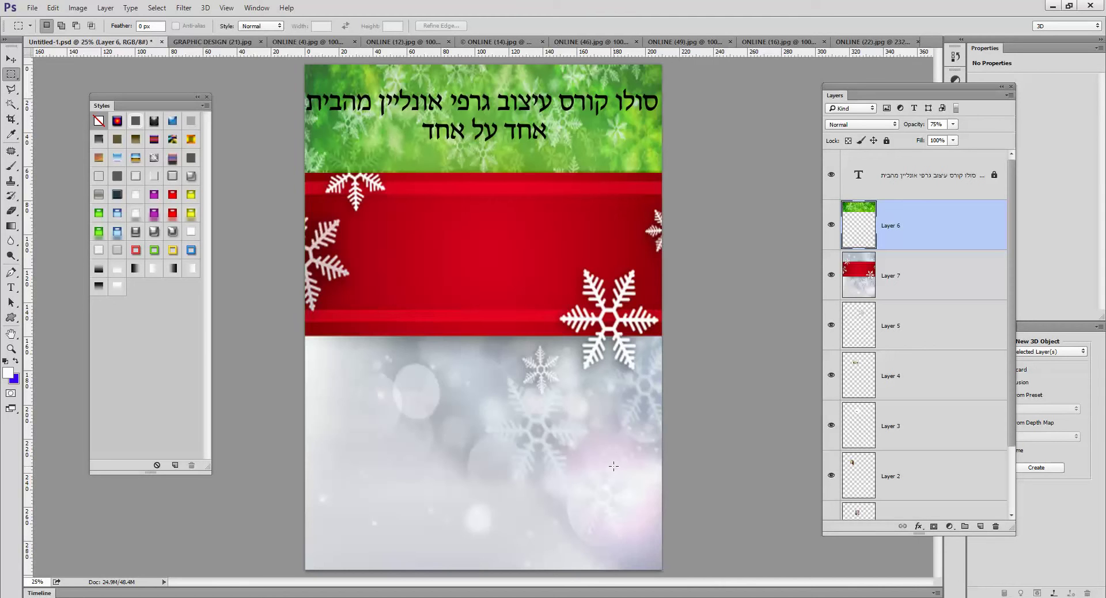
pyautogui.hotkey('ctrl', 'z')
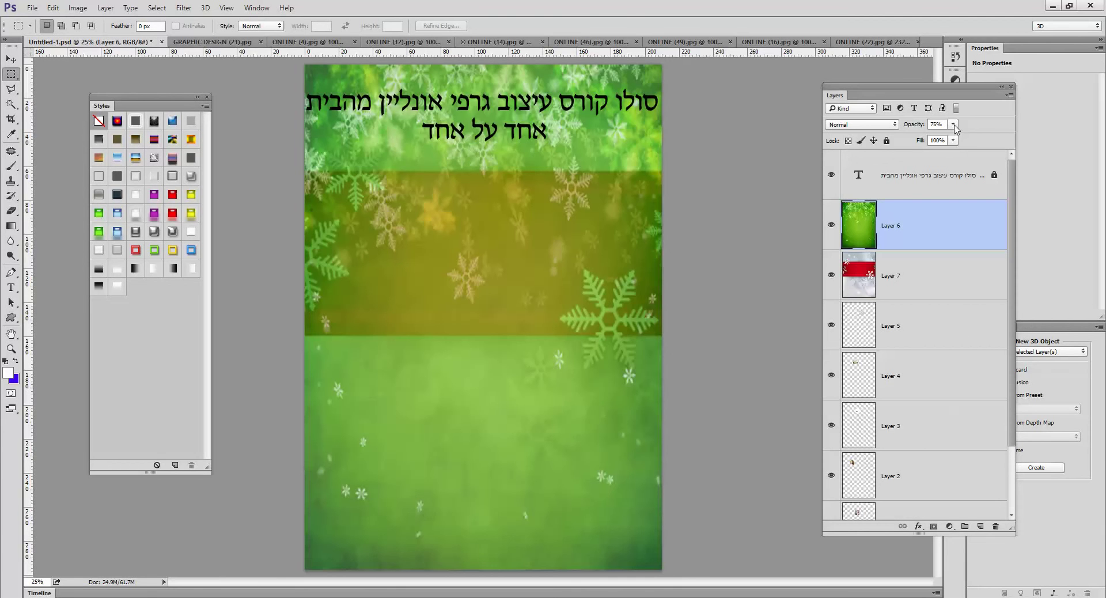
# - Set Layer 6's opacity to 100% and lasso the image's lower part with a wavy freehand upper edge
pyautogui.moveTo(953, 128); pyautogui.dragTo(985, 141)
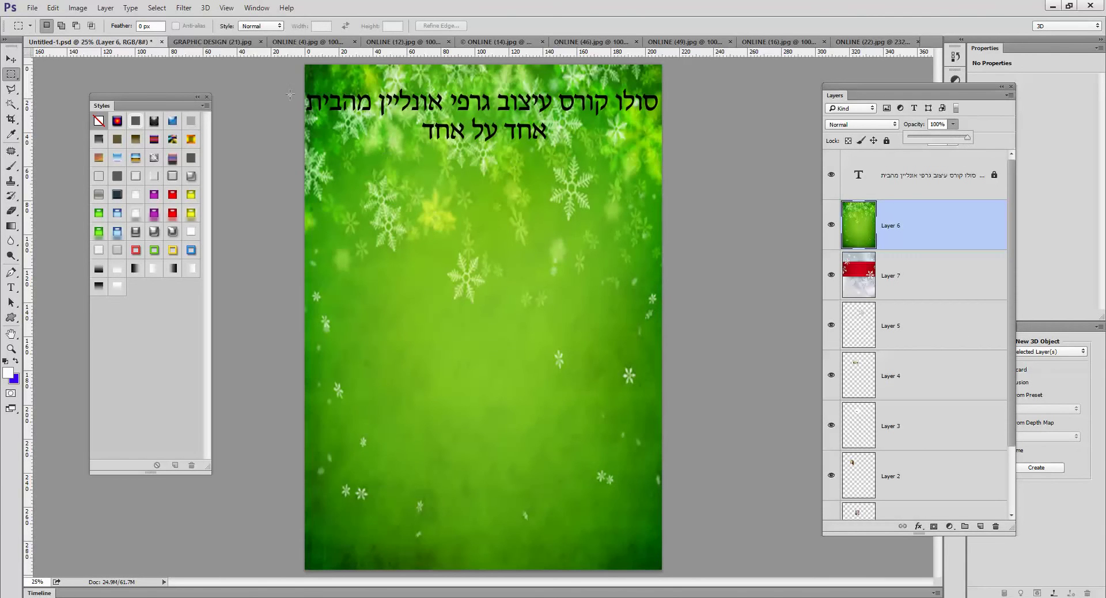
pyautogui.moveTo(11, 89)
pyautogui.mouseDown()
pyautogui.moveTo(61, 102)
pyautogui.moveTo(59, 88)
pyautogui.mouseUp()
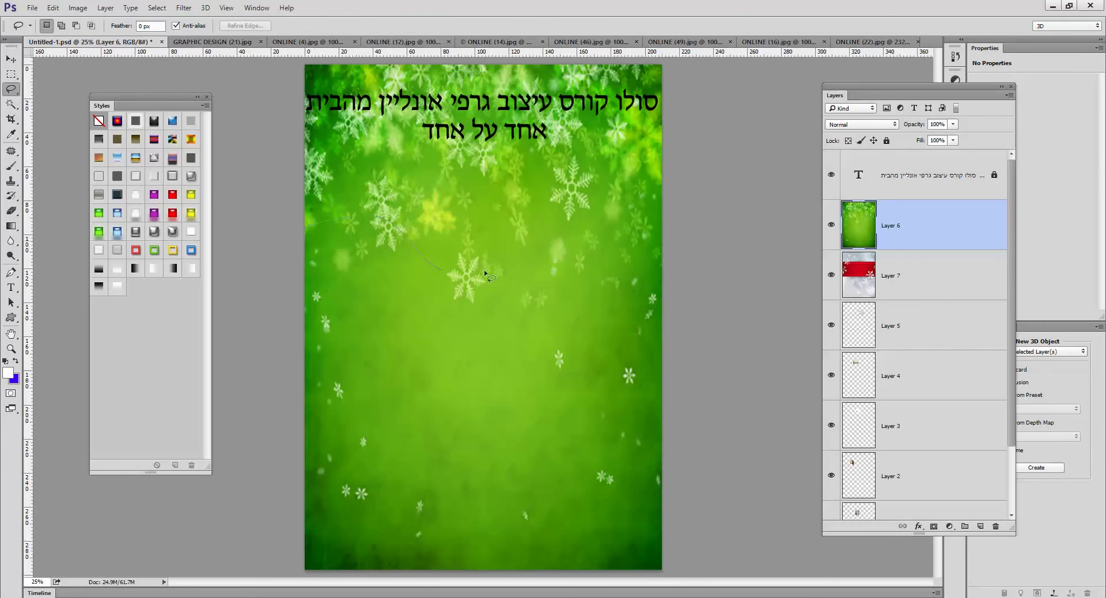
pyautogui.moveTo(485, 272)
pyautogui.mouseDown()
pyautogui.moveTo(573, 232)
pyautogui.moveTo(680, 241)
pyautogui.mouseUp()
pyautogui.moveTo(696, 572)
pyautogui.mouseDown()
pyautogui.moveTo(219, 527)
pyautogui.moveTo(229, 339)
pyautogui.moveTo(366, 236)
pyautogui.mouseUp()
# - Feather the lasso selection by 150 pixels, delete the selected part of the green image and clear the selection
pyautogui.rightClick(471, 316)
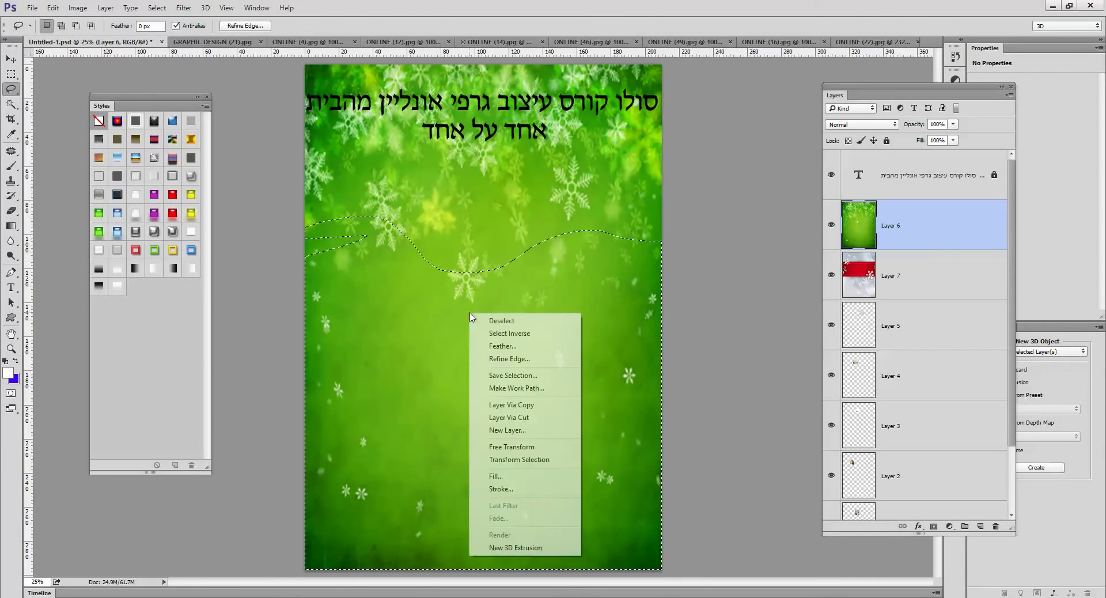
pyautogui.click(502, 346)
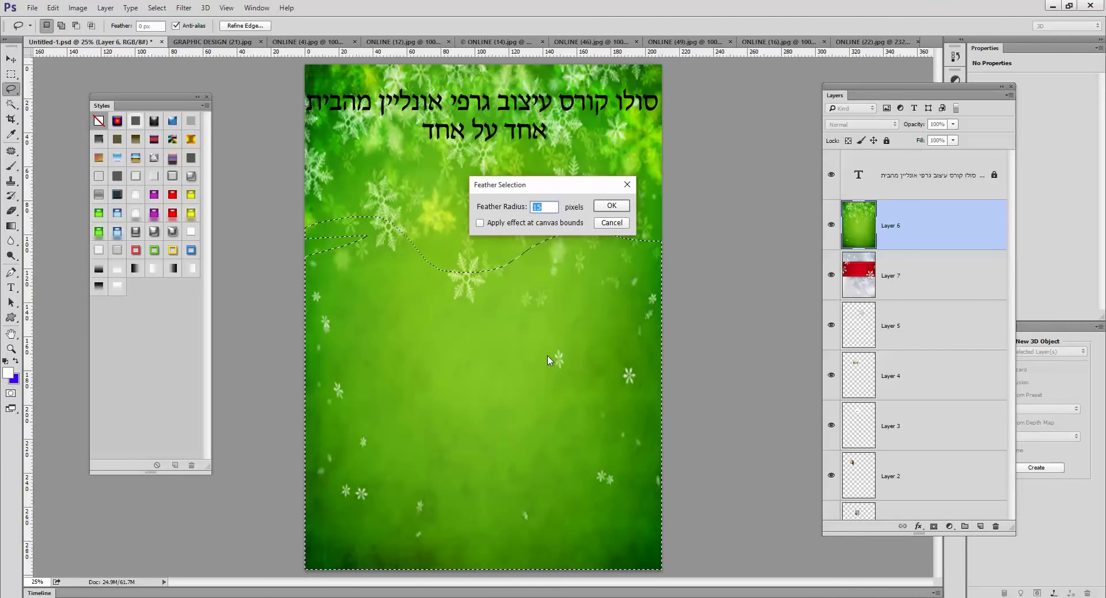
pyautogui.write('150')
pyautogui.press('Return')
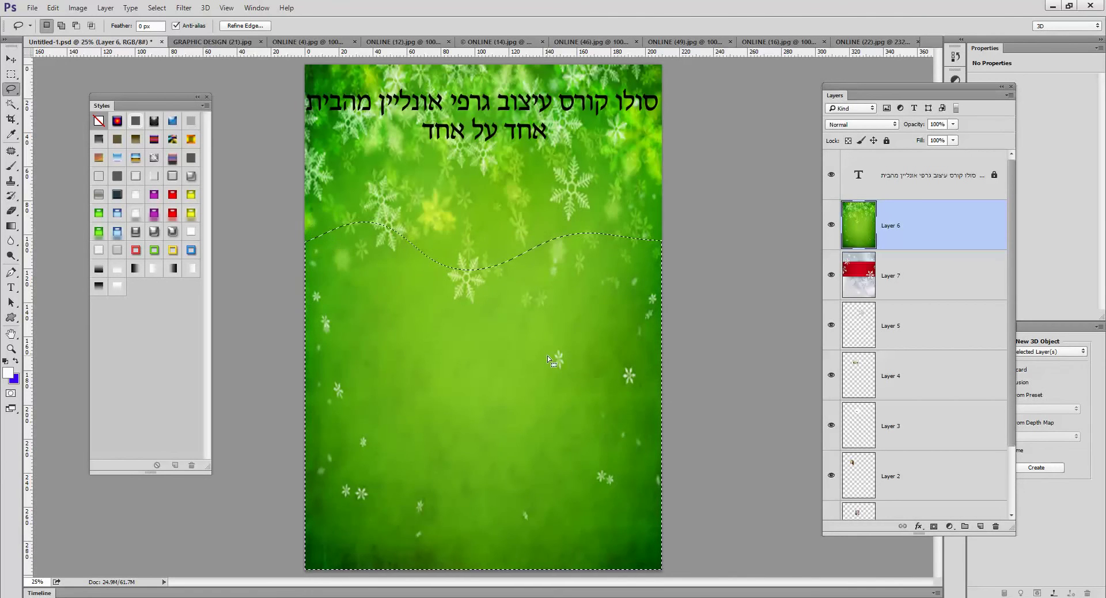
pyautogui.press('Delete')
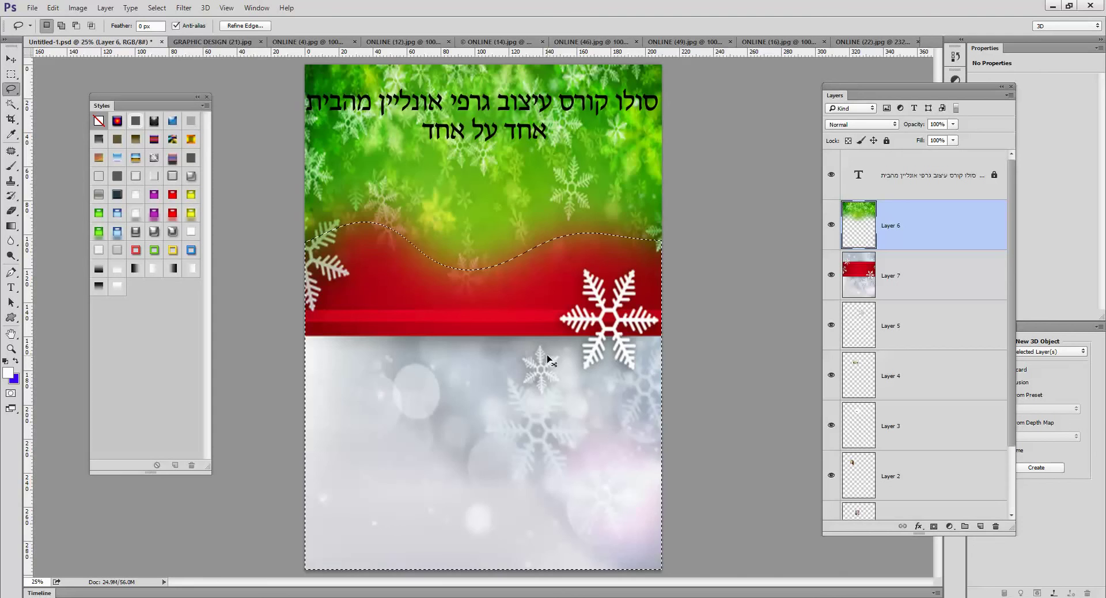
pyautogui.hotkey('ctrl', 'd')
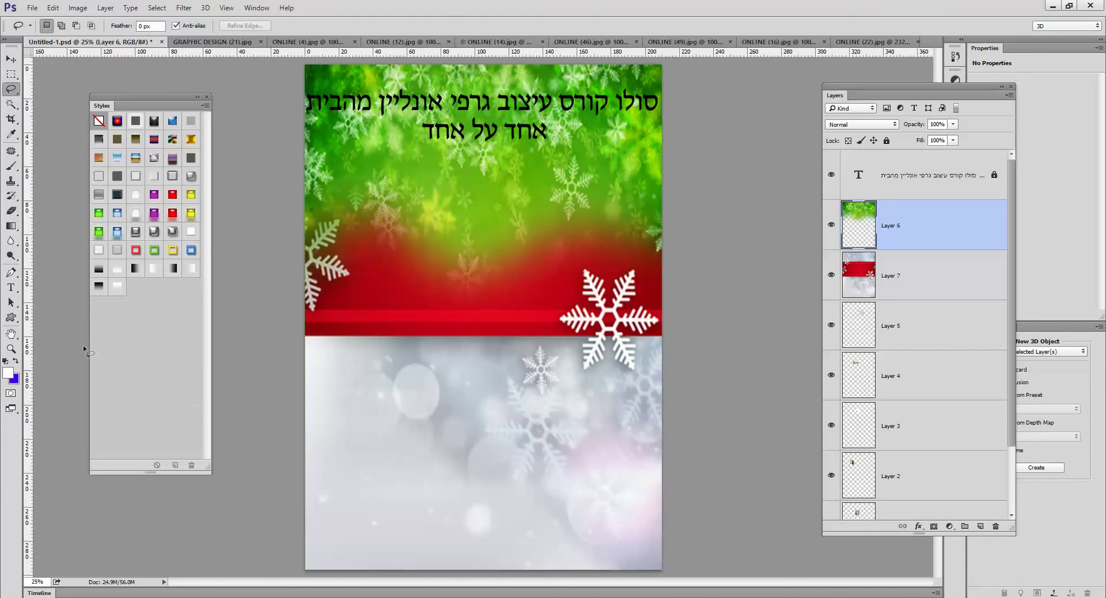
# - Draw a heart custom shape about 488 by 416 px on the pale area below the red band
pyautogui.click(11, 320)
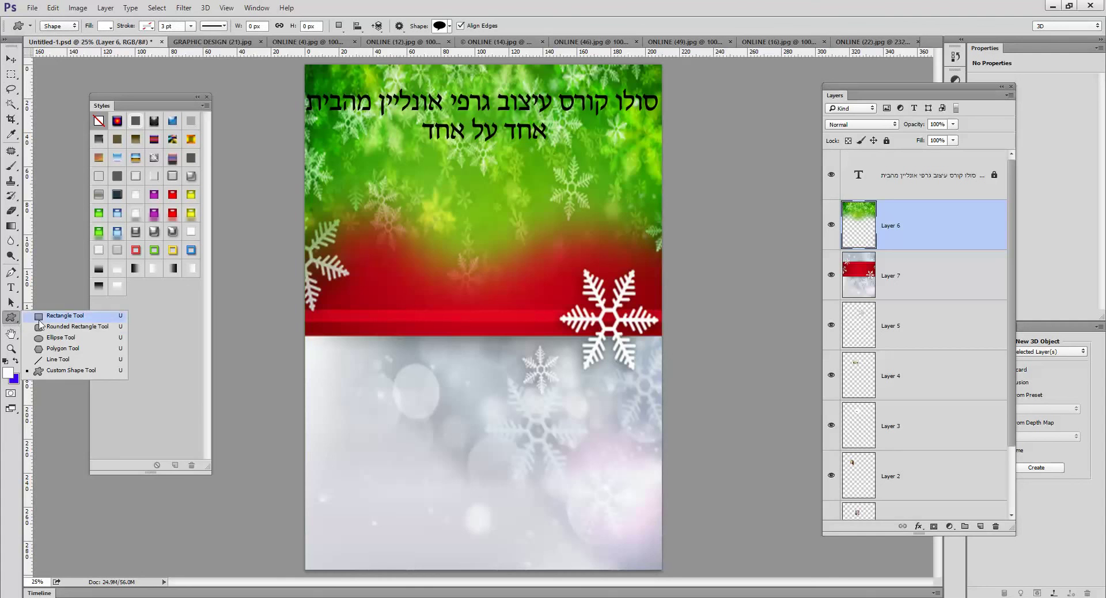
pyautogui.click(73, 372)
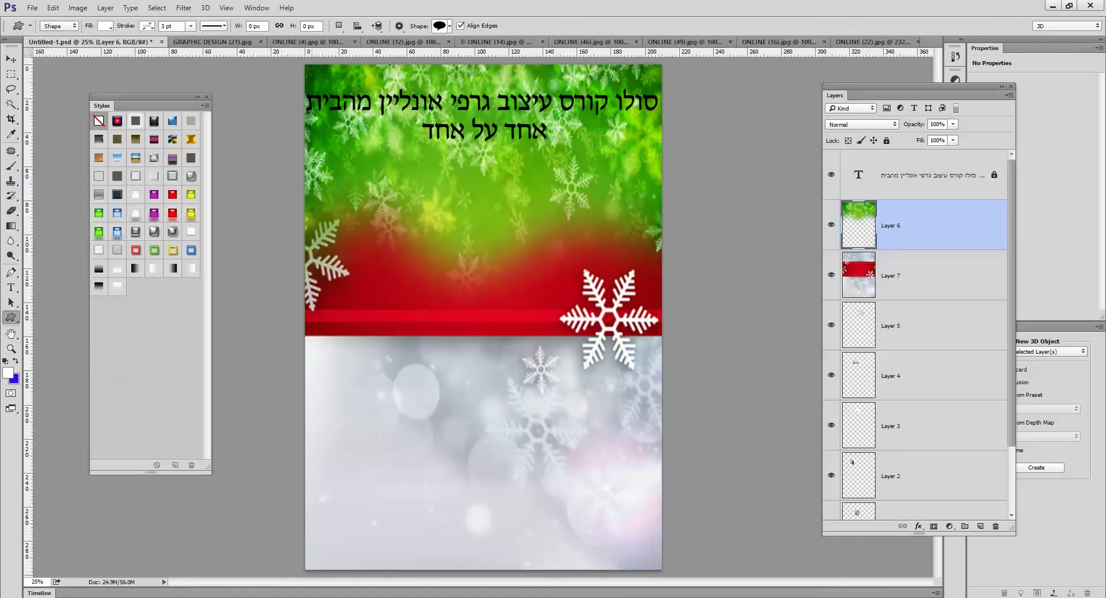
pyautogui.click(451, 25)
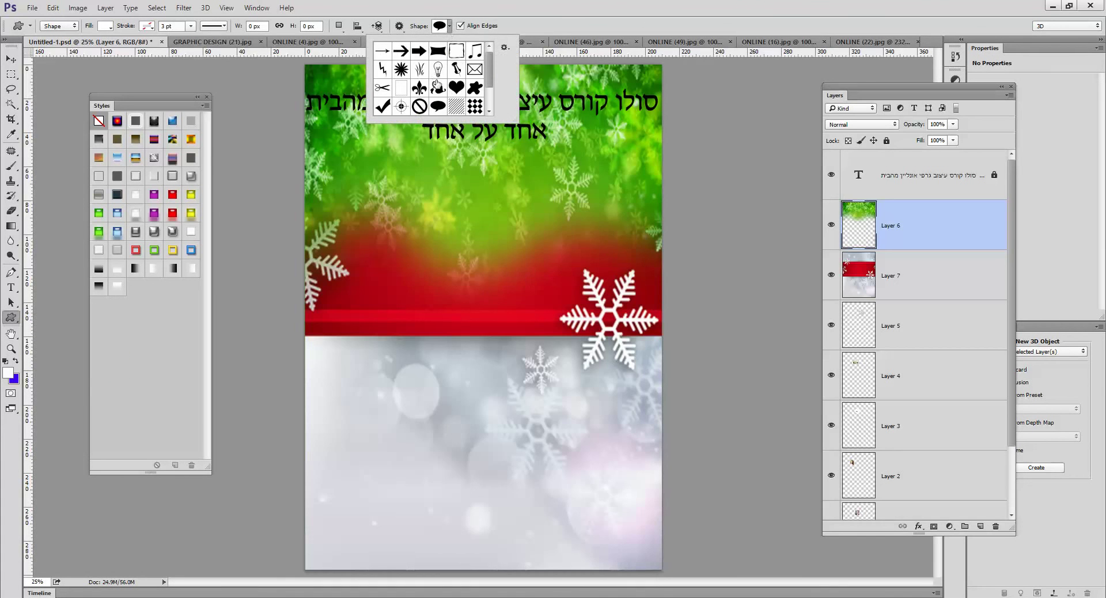
pyautogui.click(457, 87)
pyautogui.click(315, 435)
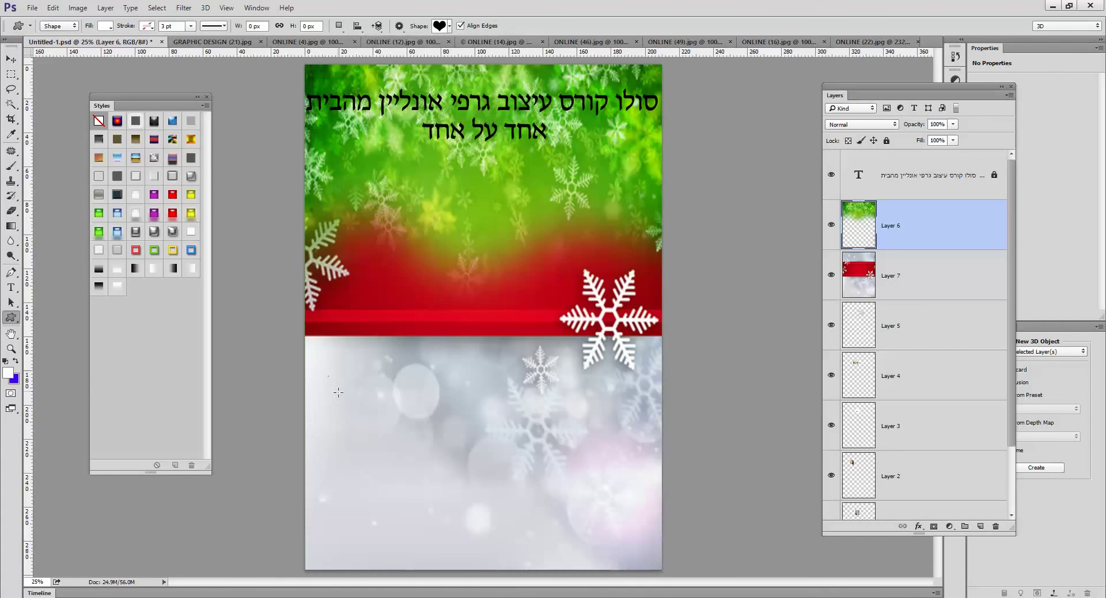
pyautogui.moveTo(327, 376); pyautogui.dragTo(397, 436)
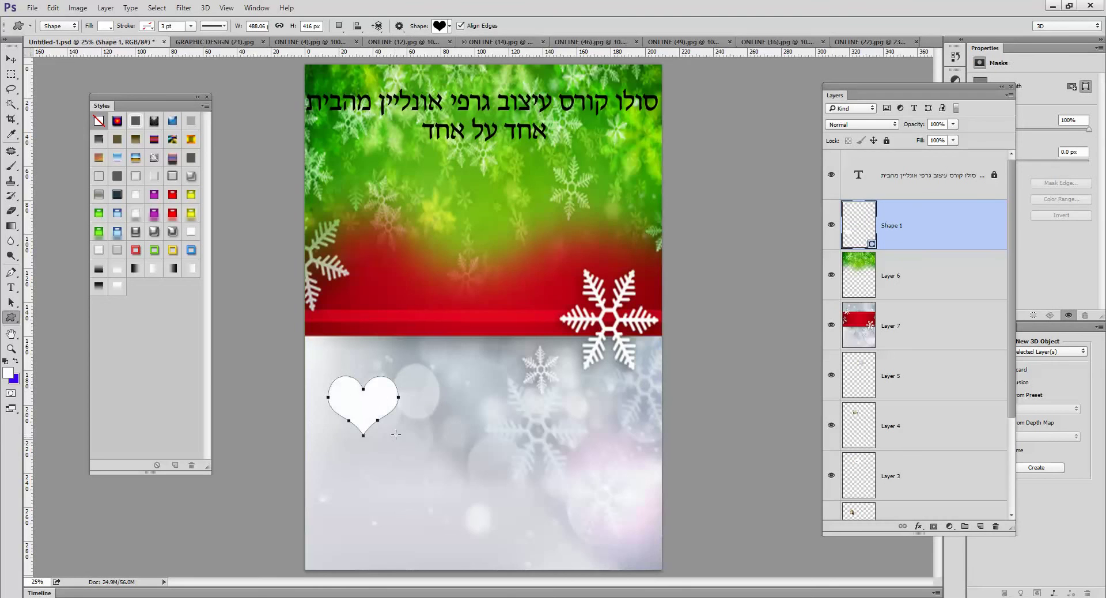
# - Change the heart shape's fill colour to violet
pyautogui.doubleClick(856, 226)
pyautogui.click(854, 248)
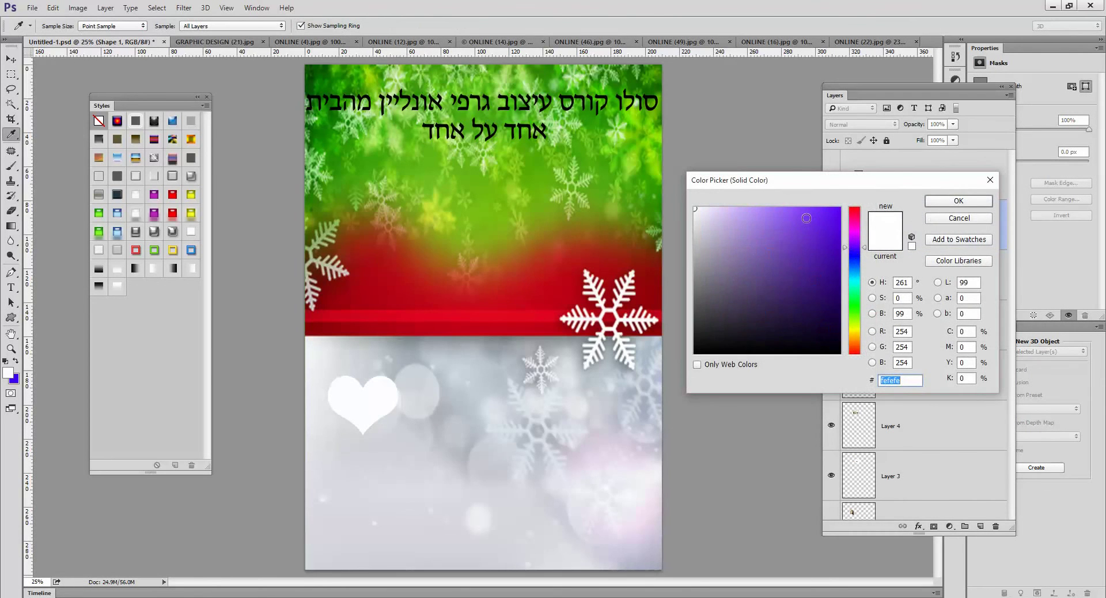
pyautogui.click(806, 218)
pyautogui.click(958, 201)
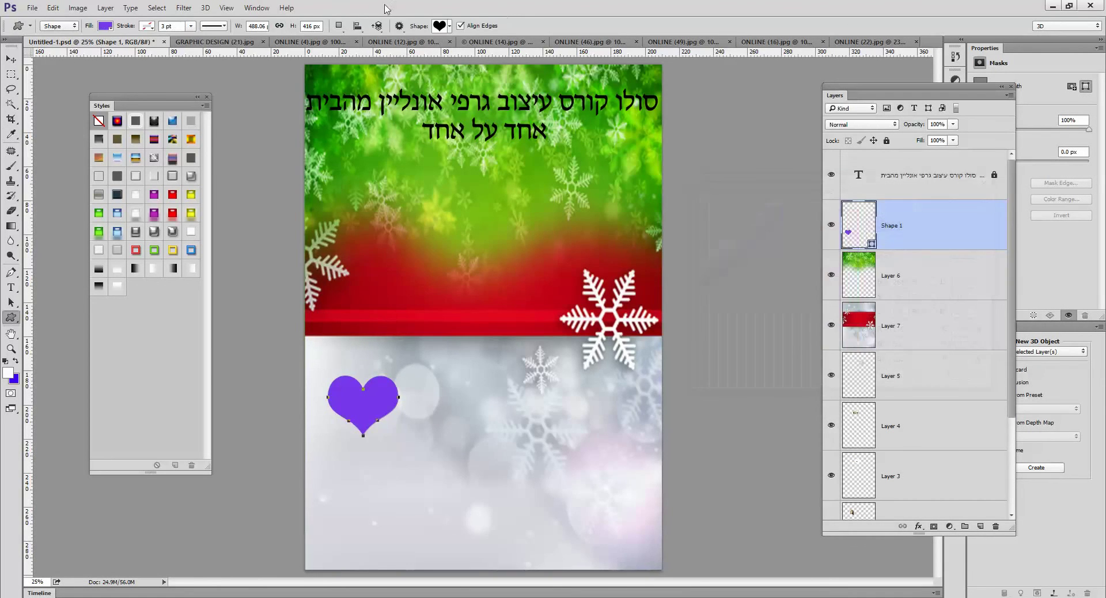
# - Draw a speech bubble custom shape about 536 by 516 px beside the heart
pyautogui.click(450, 27)
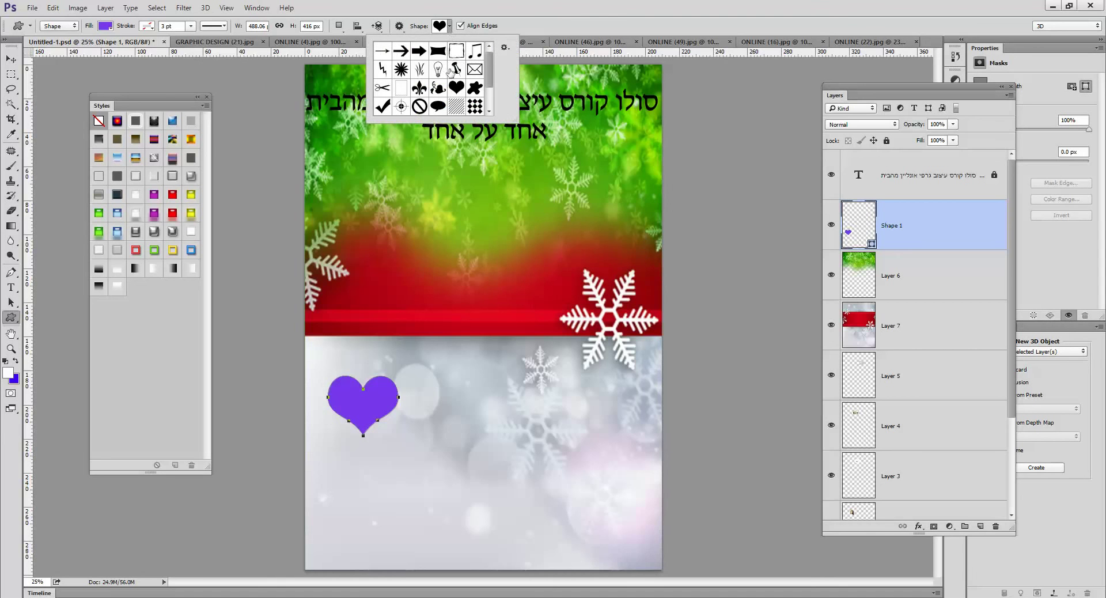
pyautogui.click(438, 108)
pyautogui.moveTo(436, 385)
pyautogui.mouseDown()
pyautogui.moveTo(495, 397)
pyautogui.moveTo(513, 459)
pyautogui.mouseUp()
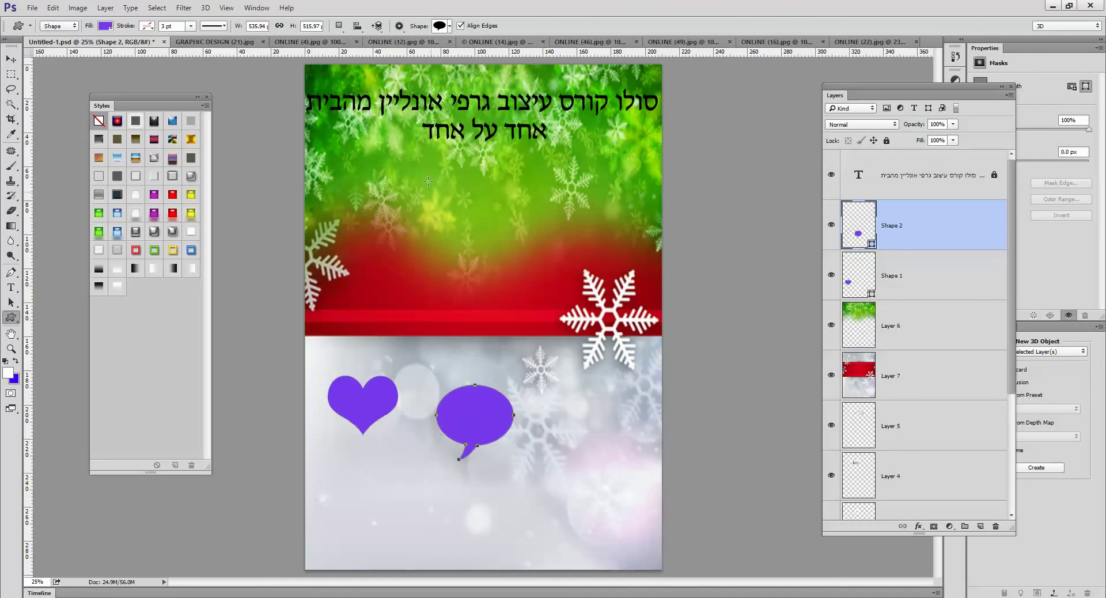
# - Draw five small check mark custom shapes in a column along the flyer's lower right side
pyautogui.click(450, 26)
pyautogui.click(383, 105)
pyautogui.moveTo(619, 392)
pyautogui.mouseDown()
pyautogui.moveTo(585, 458)
pyautogui.moveTo(609, 443)
pyautogui.mouseUp()
pyautogui.moveTo(593, 502); pyautogui.dragTo(617, 477)
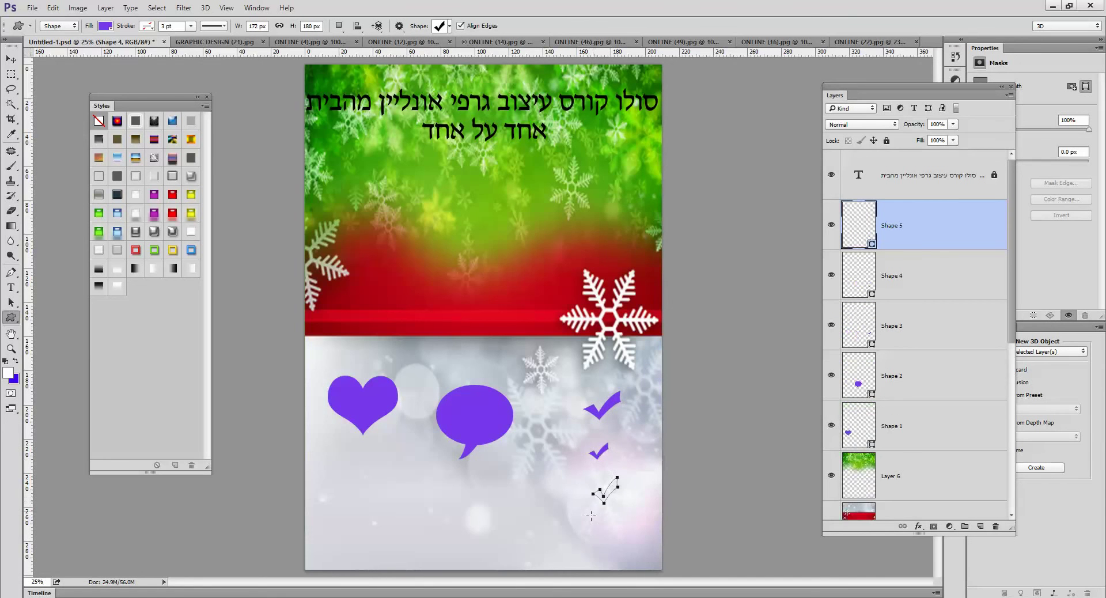
pyautogui.moveTo(589, 542); pyautogui.dragTo(613, 521)
pyautogui.moveTo(589, 563); pyautogui.dragTo(626, 540)
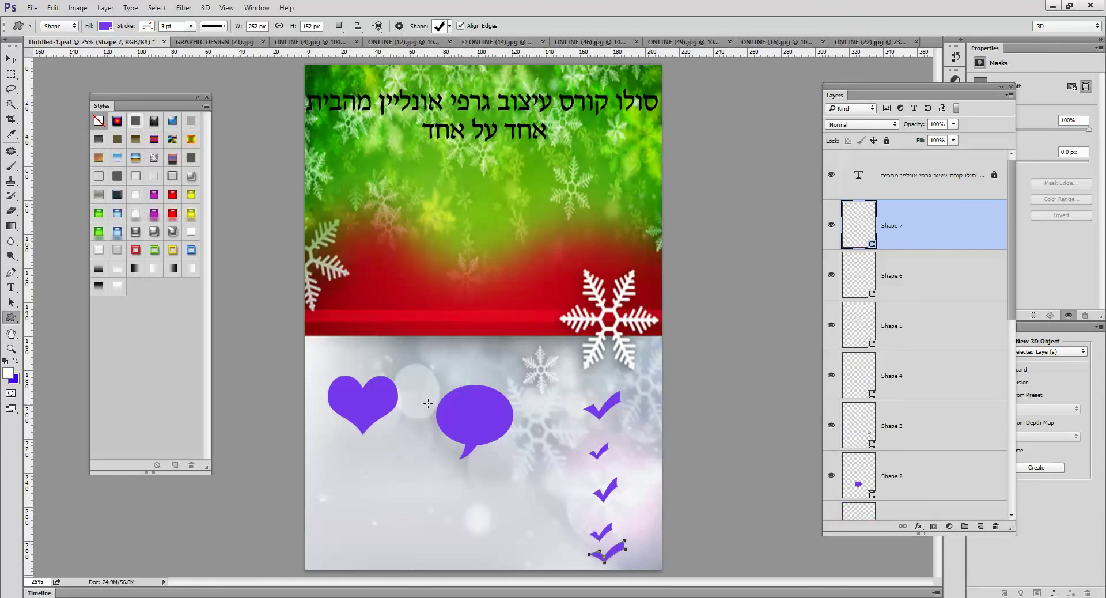
# - Add a new empty layer above the heading text layer and set the foreground colour to bright pink
pyautogui.click(11, 58)
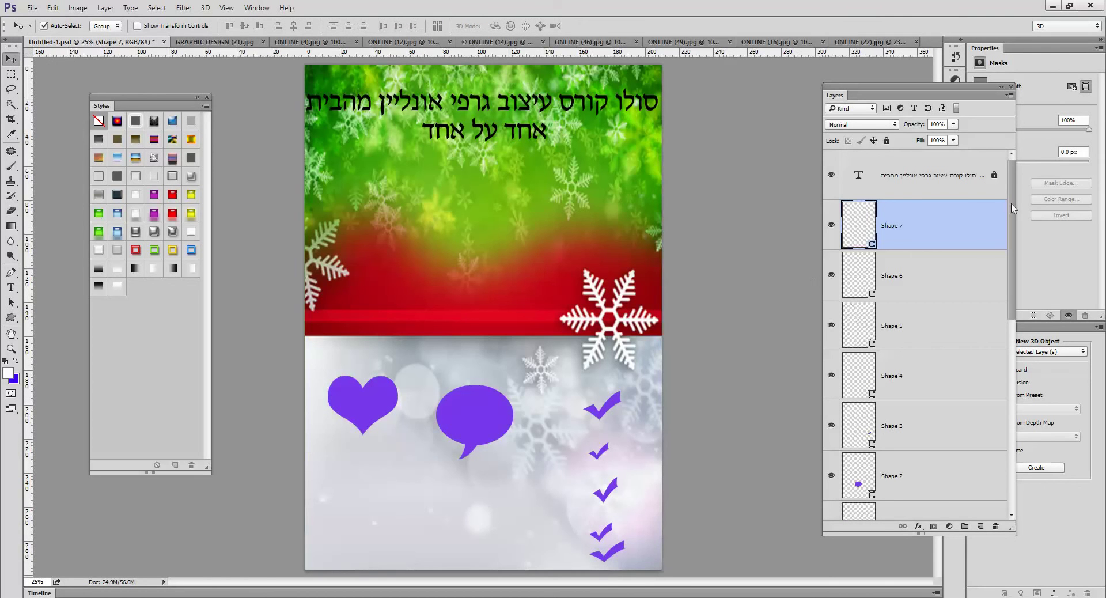
pyautogui.click(932, 181)
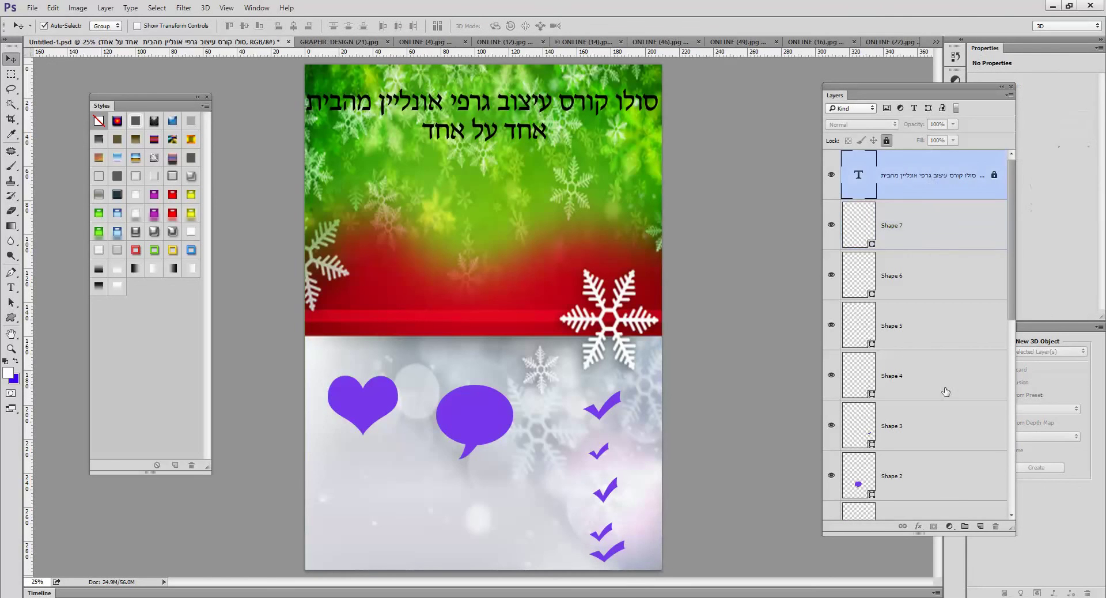
pyautogui.click(980, 527)
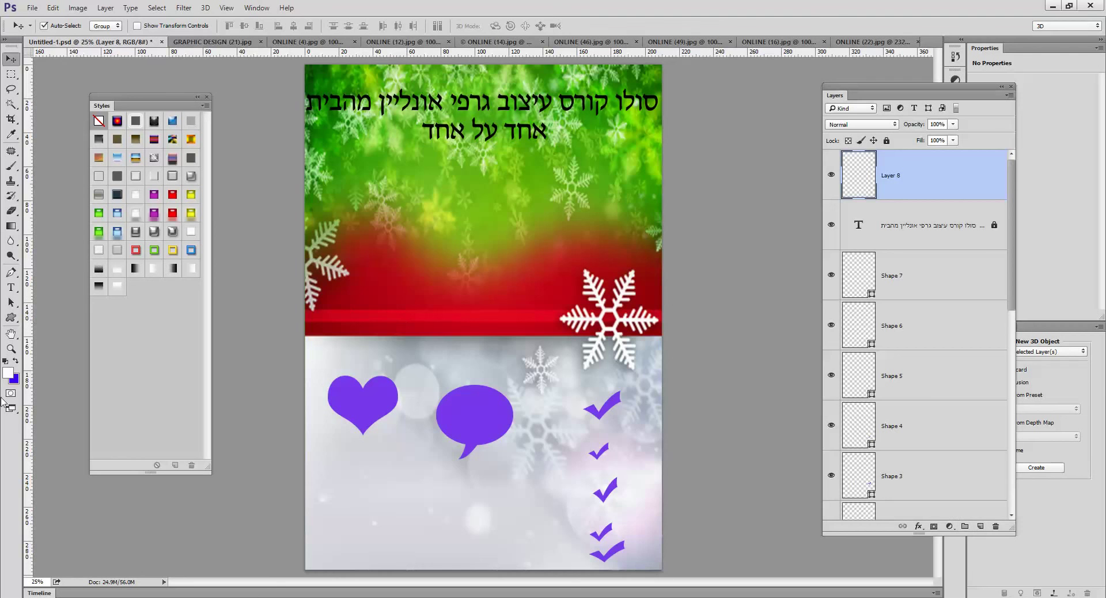
pyautogui.click(8, 373)
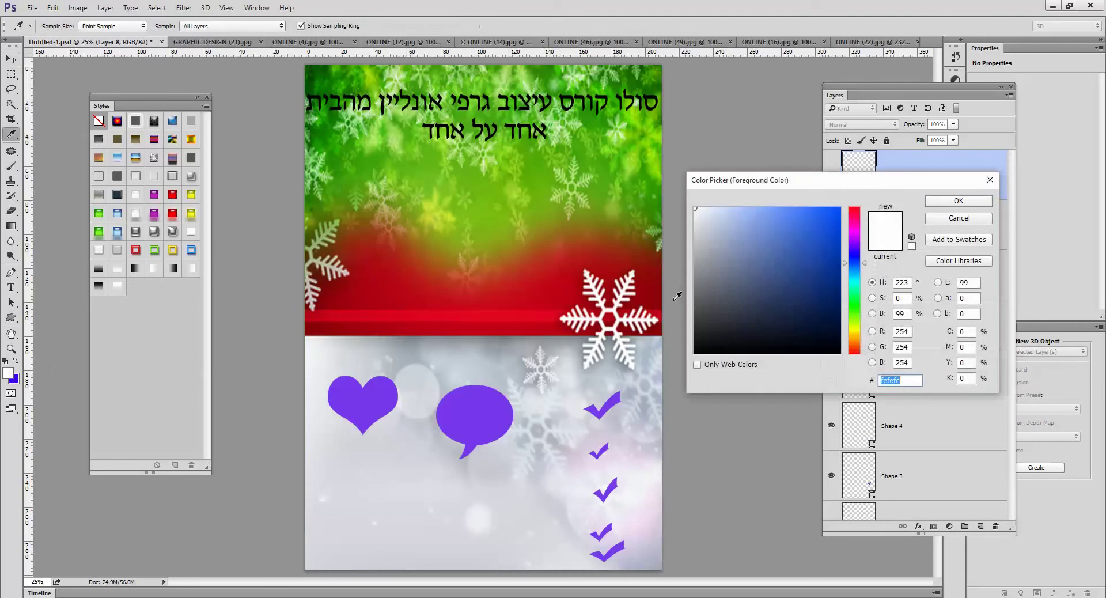
pyautogui.click(855, 218)
pyautogui.click(821, 216)
pyautogui.click(957, 200)
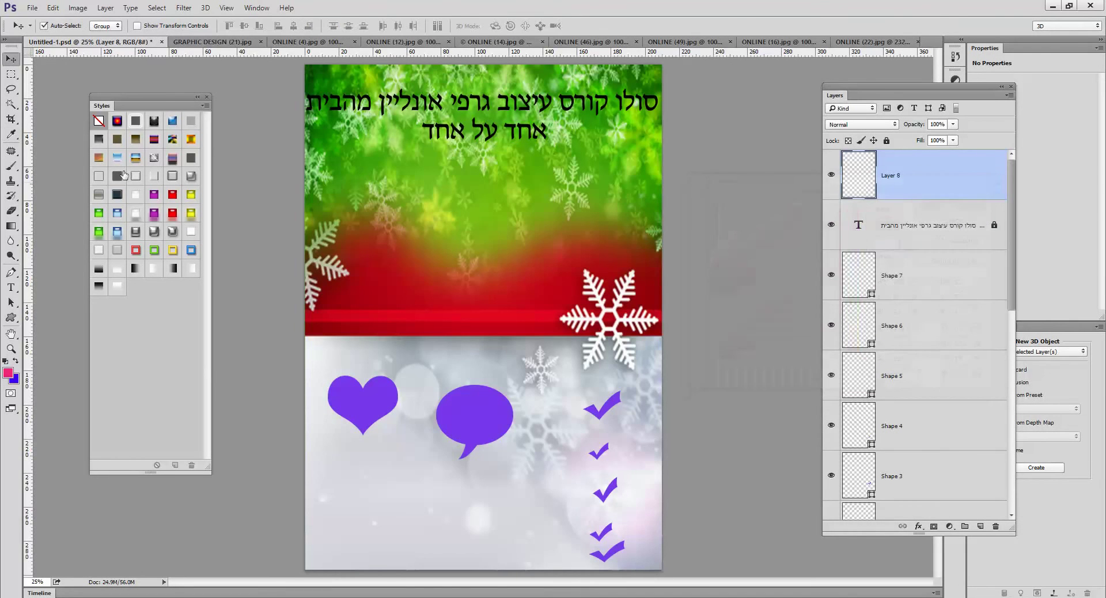
# - Fill the new layer with a pink-to-blue radial gradient running diagonally across the page and set its blend mode to Overlay
pyautogui.click(11, 226)
pyautogui.moveTo(310, 112); pyautogui.dragTo(625, 487)
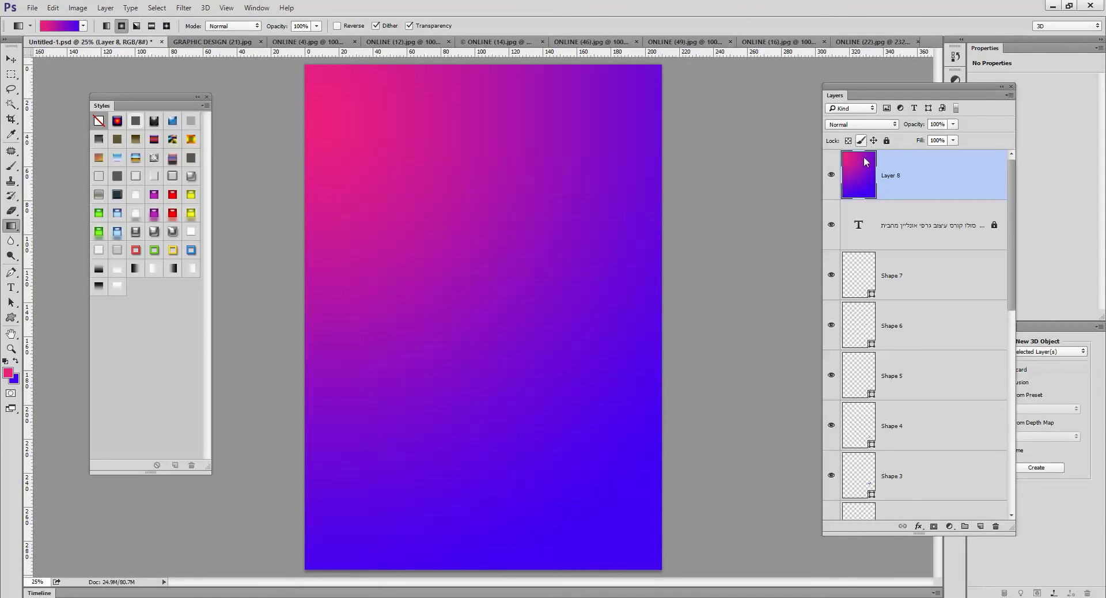
pyautogui.click(872, 125)
pyautogui.click(864, 238)
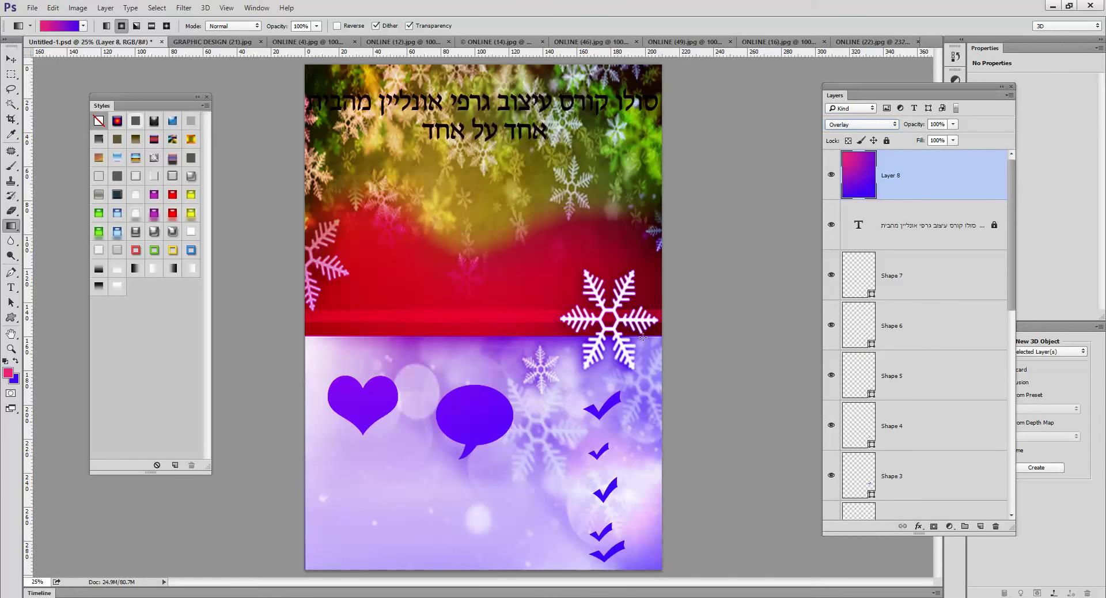
# - Hide the gradient layer and the five check mark layers, Shape 7 to Shape 3
pyautogui.click(832, 176)
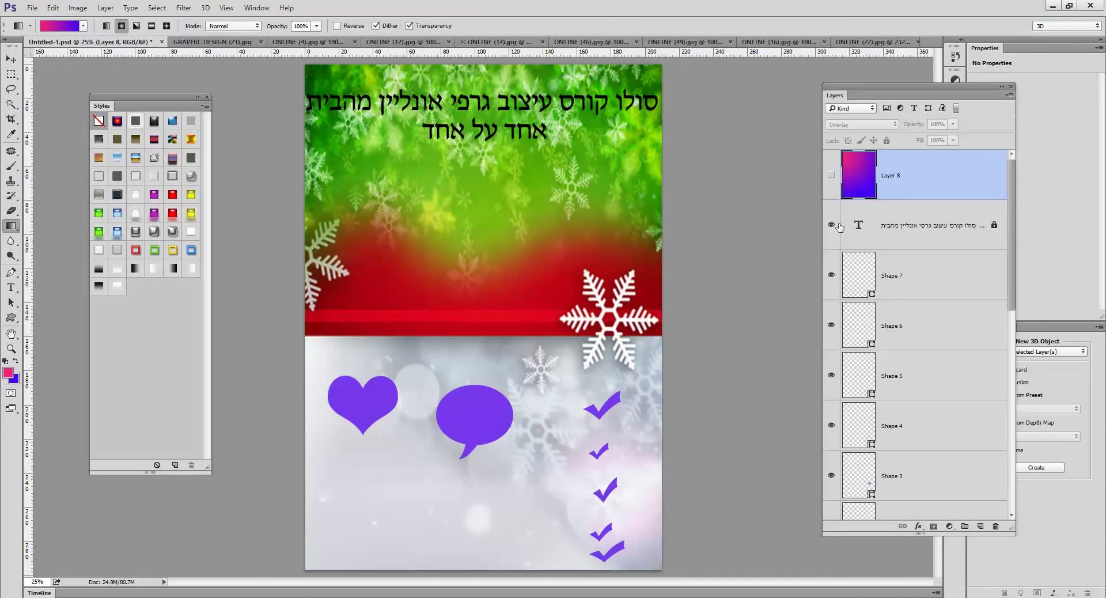
pyautogui.click(831, 275)
pyautogui.click(831, 325)
pyautogui.click(831, 376)
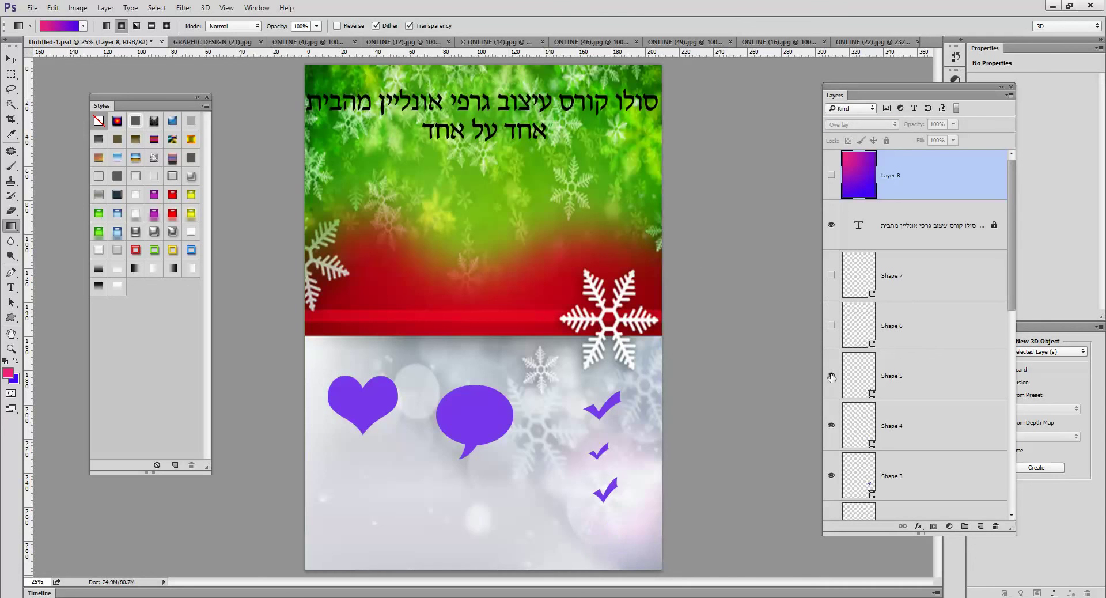
pyautogui.click(831, 429)
pyautogui.click(831, 475)
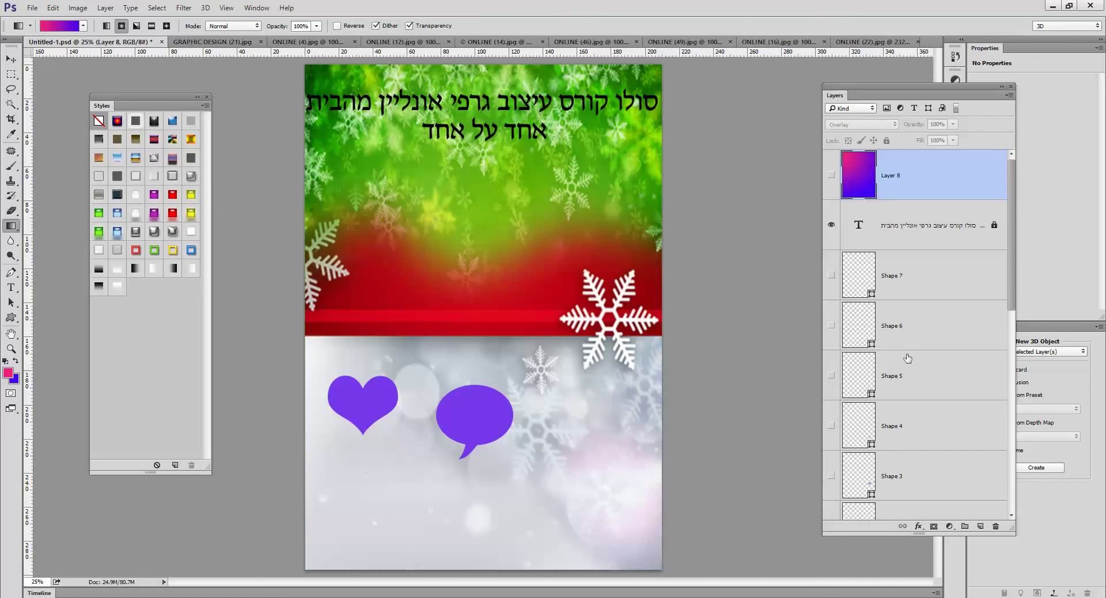
# - Hide the speech bubble and heart layers, the green image on Layer 6 and the red ribbon image on Layer 7
pyautogui.scroll(-3, 912, 357)
pyautogui.scroll(-2, 911, 357)
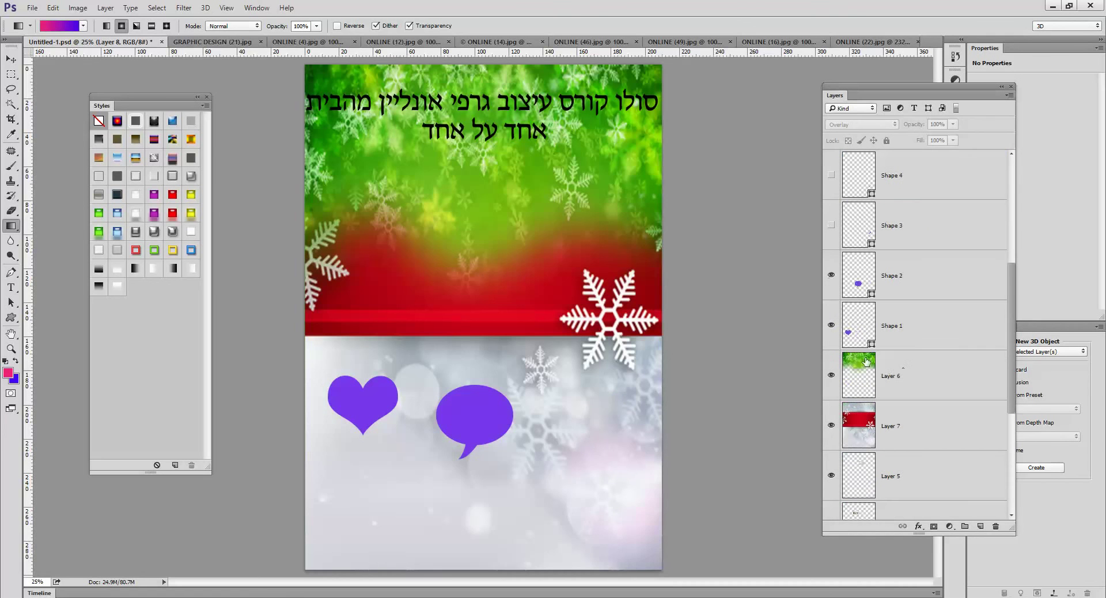
pyautogui.click(831, 275)
pyautogui.click(831, 326)
pyautogui.click(831, 375)
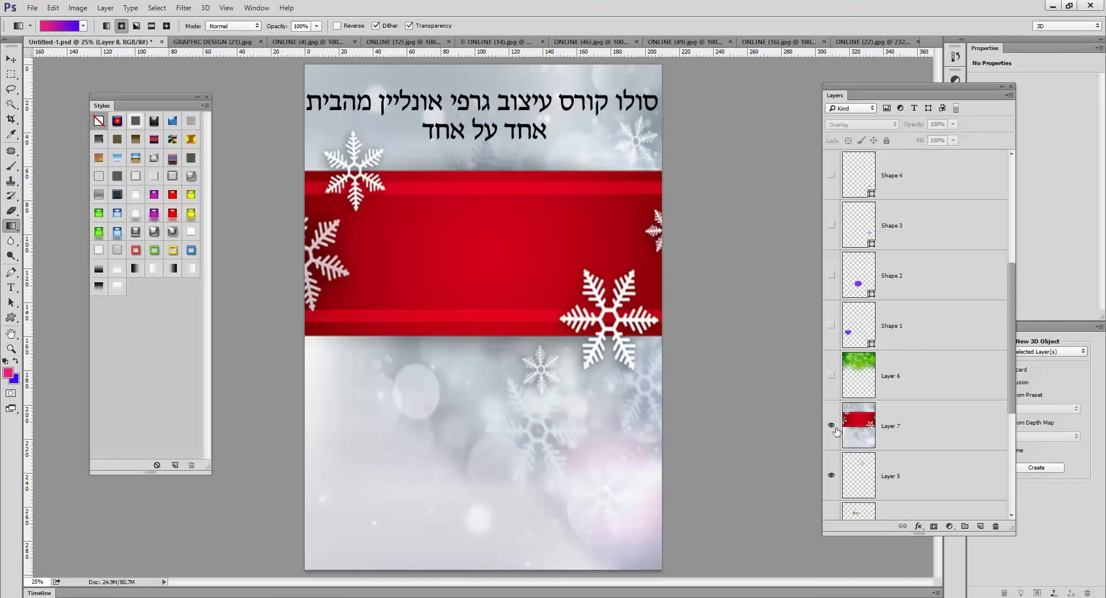
pyautogui.click(832, 428)
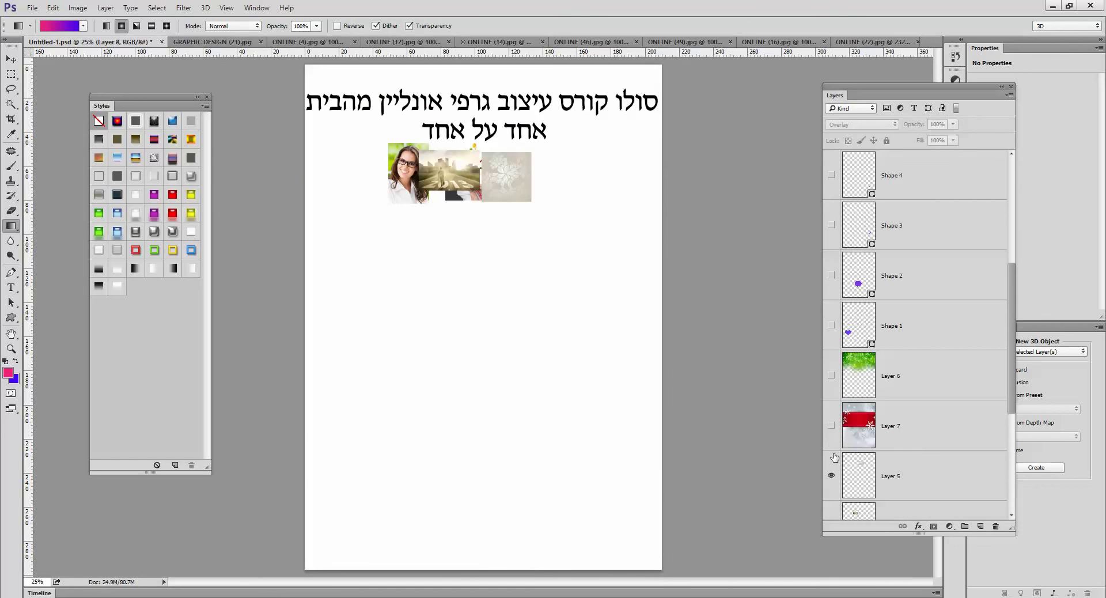